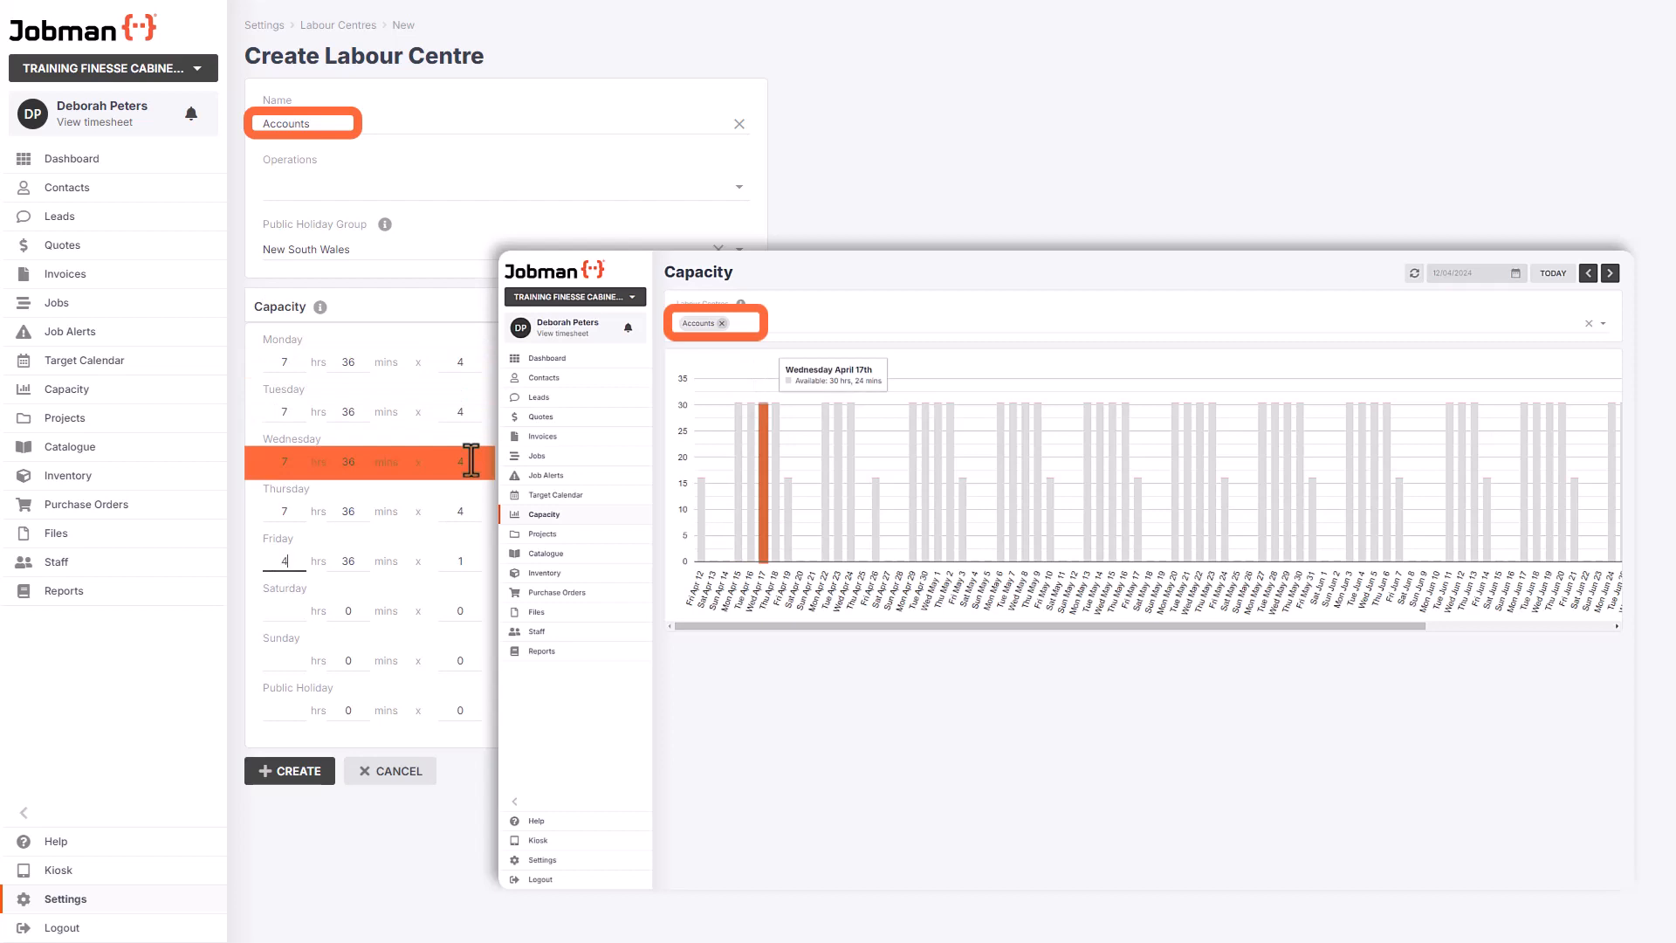
Set Friday's capacity minutes to 0 and create the Accounts labour centre
key(Tab)
text(0)
key(Tab)
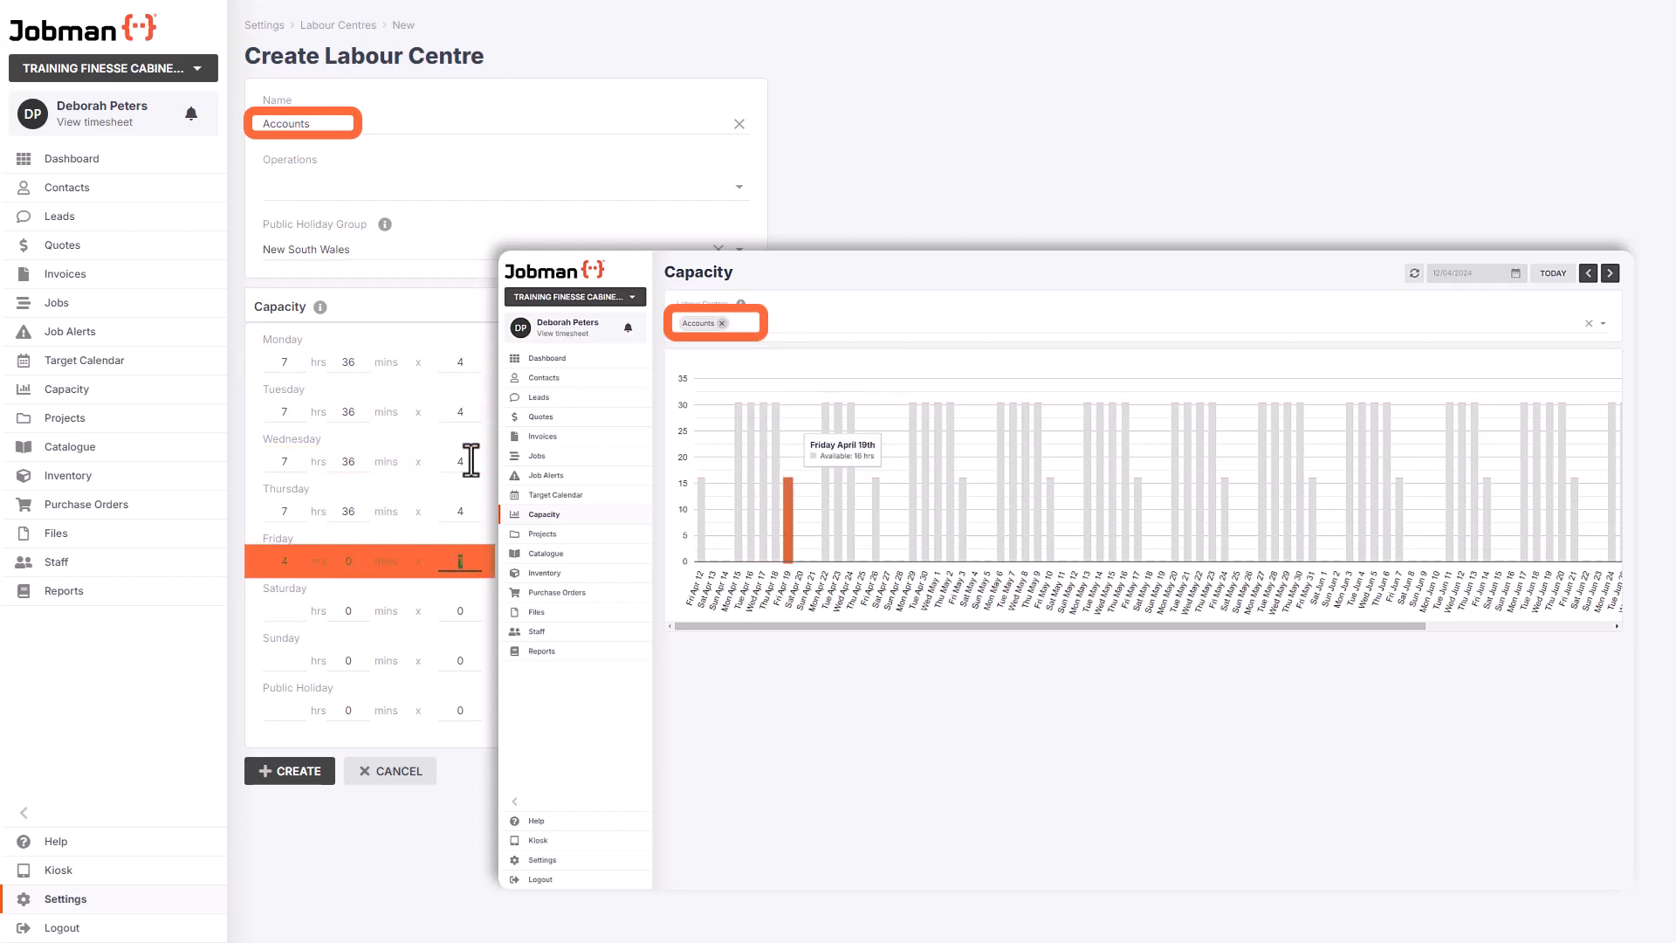
click(291, 773)
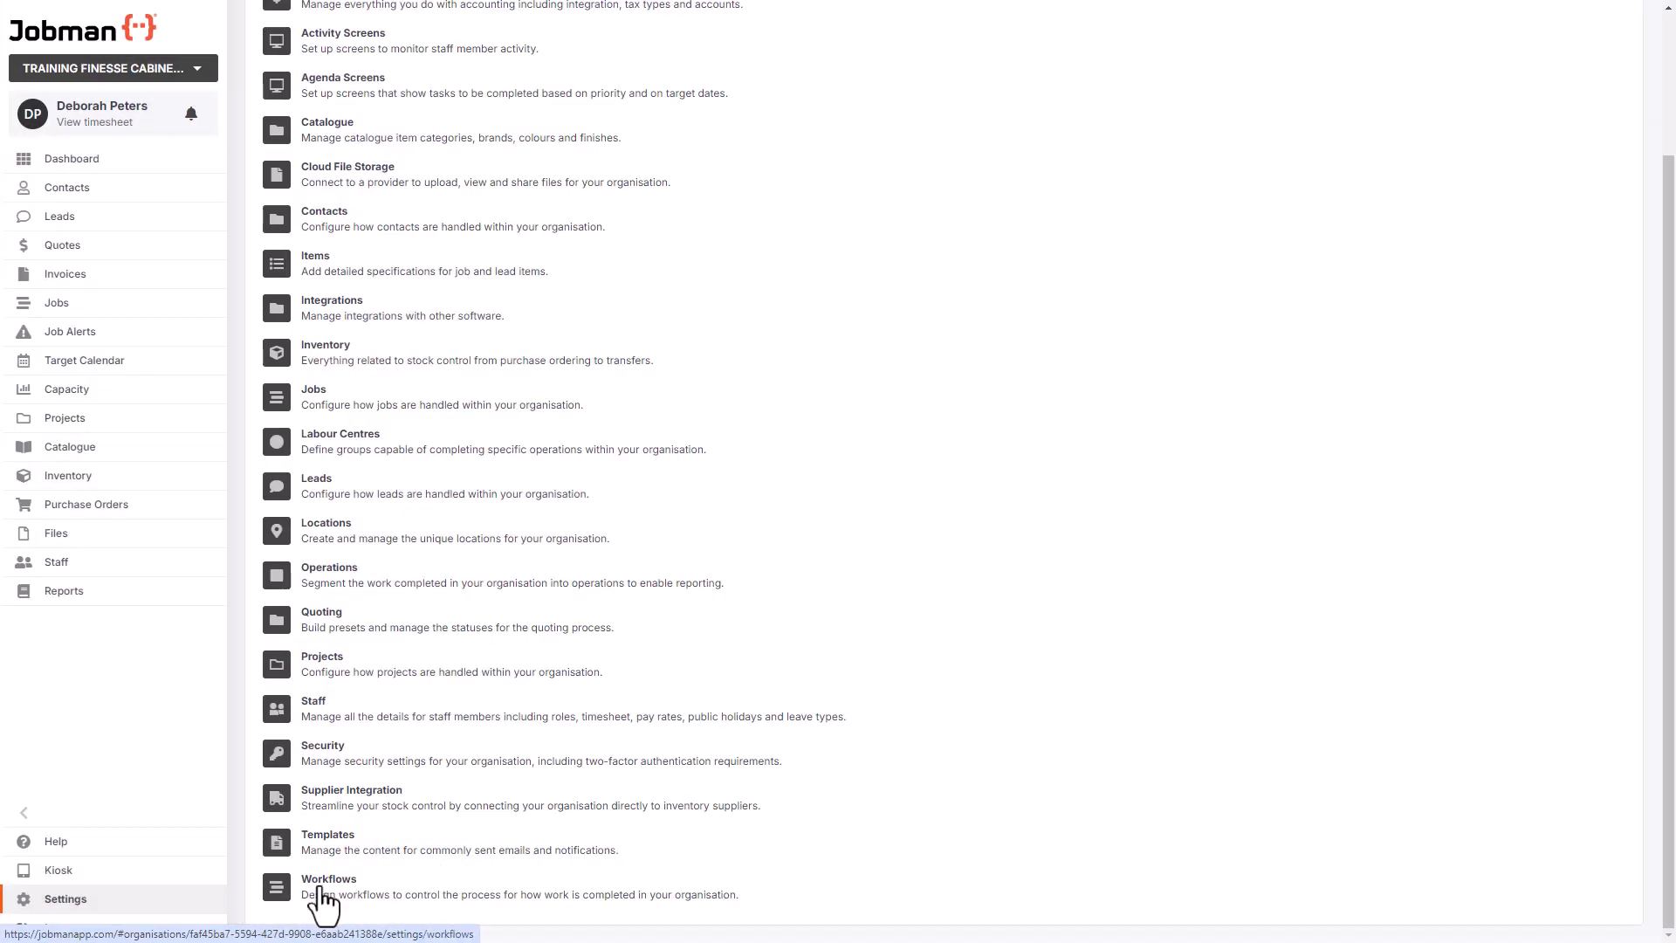
Create a workflow named Jobman Demo for the Job item in the workflow settings
click(323, 899)
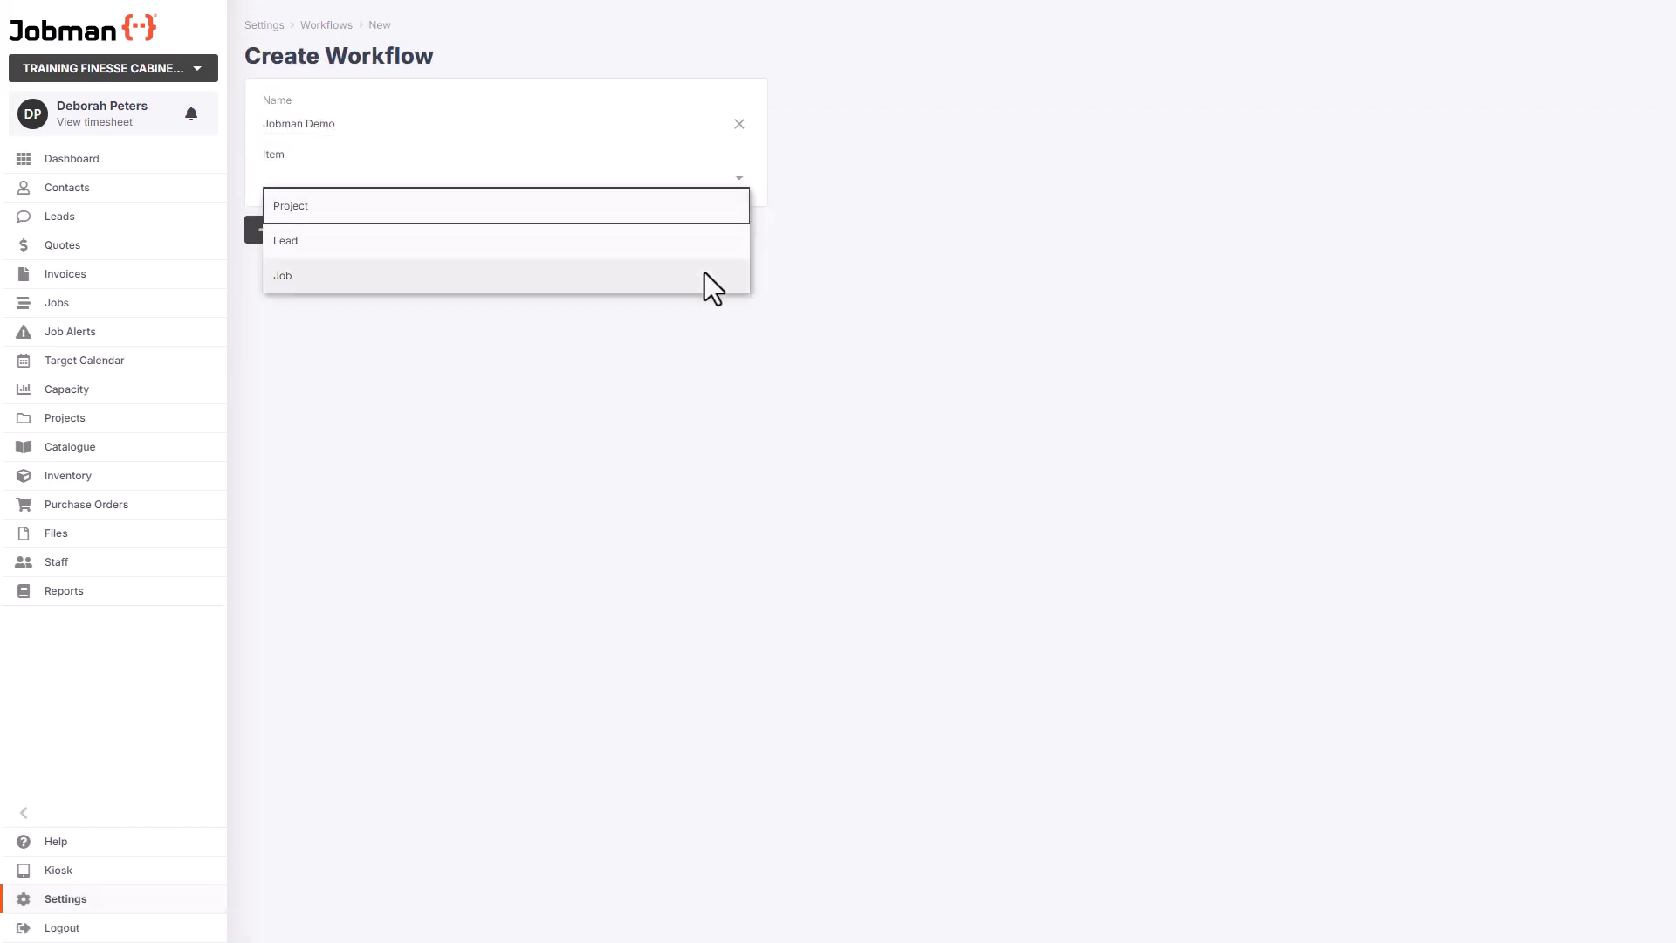
click(705, 274)
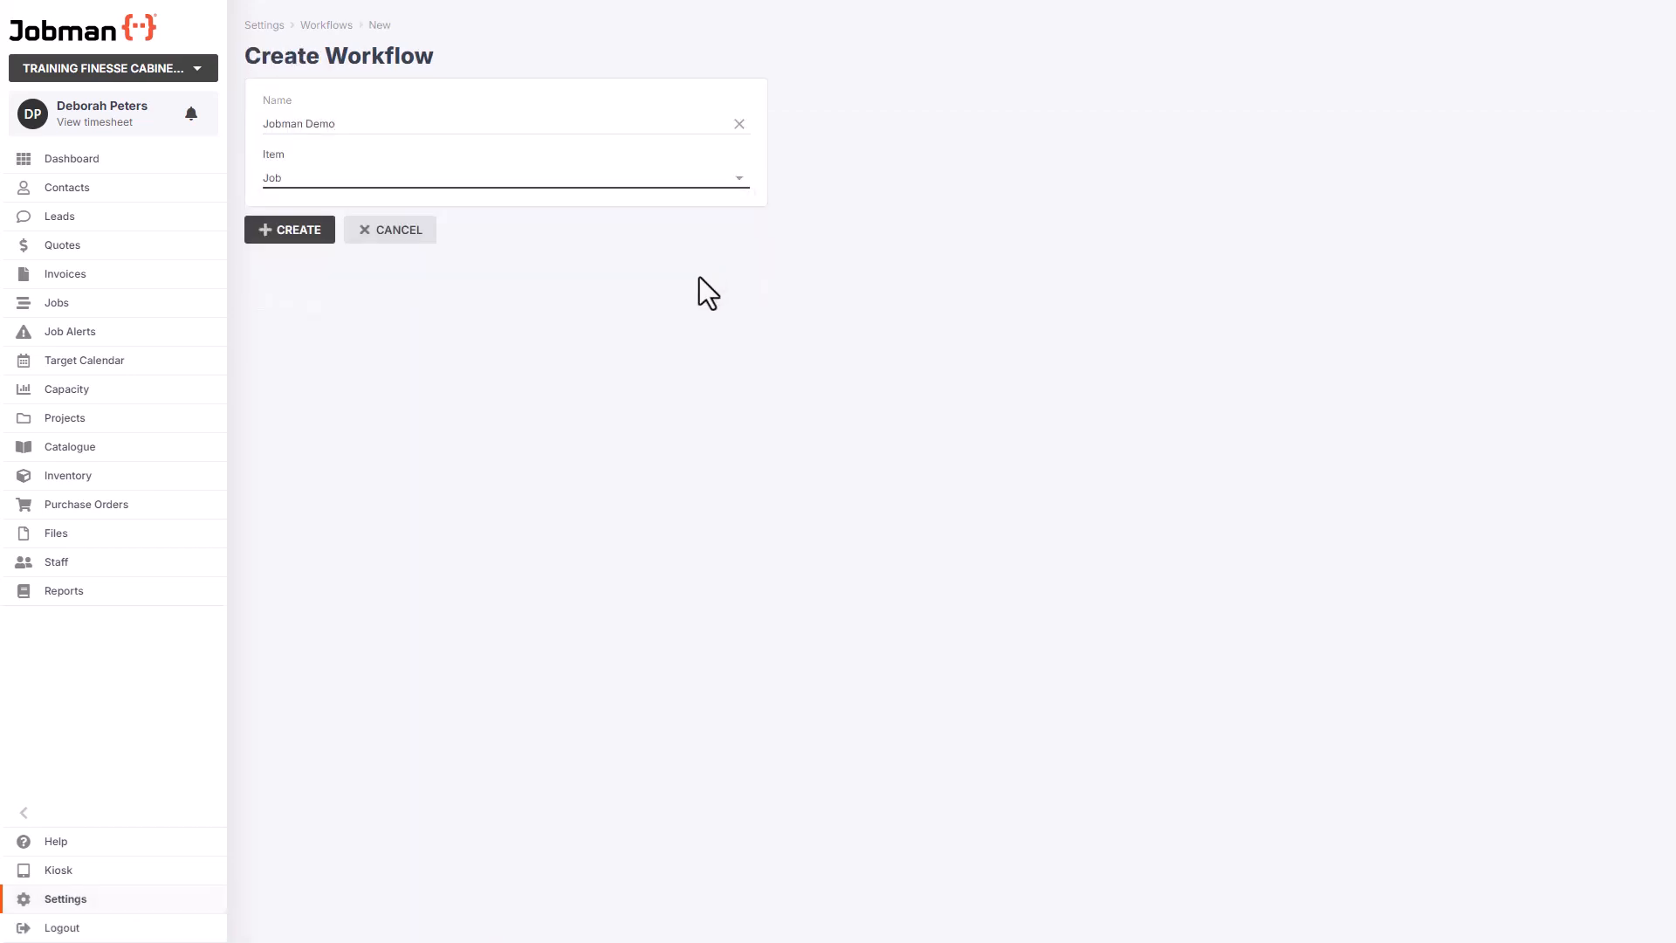
click(292, 234)
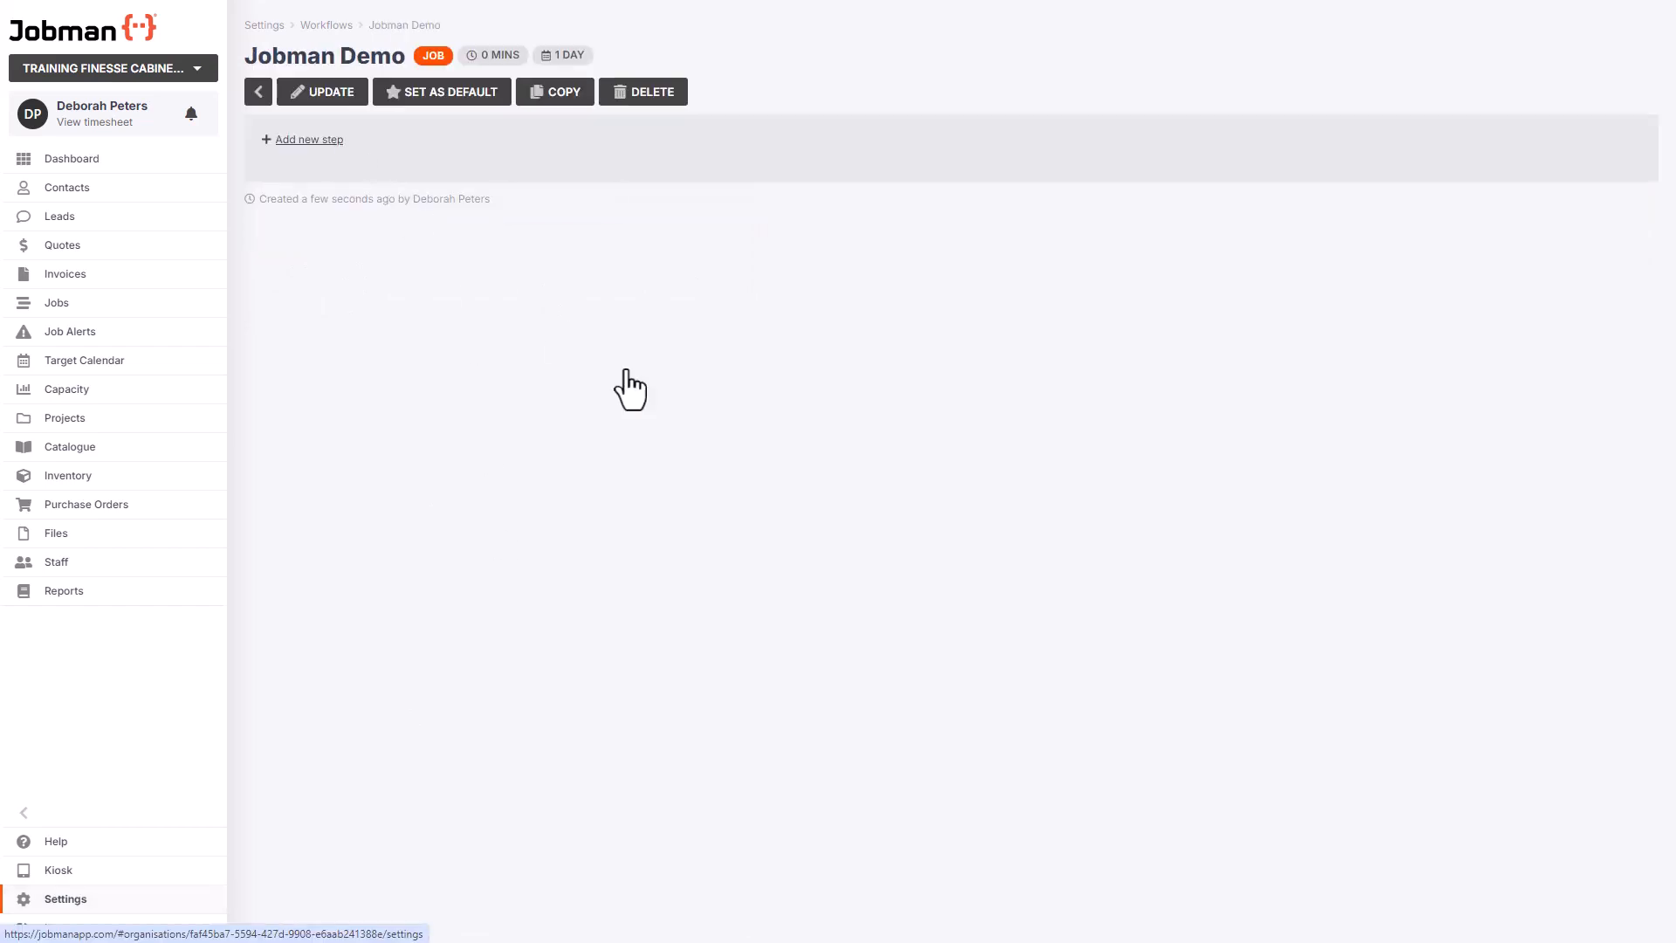
Add a first step named Planning with the Planning status to the Jobman Demo workflow
text(P)
text(lanning)
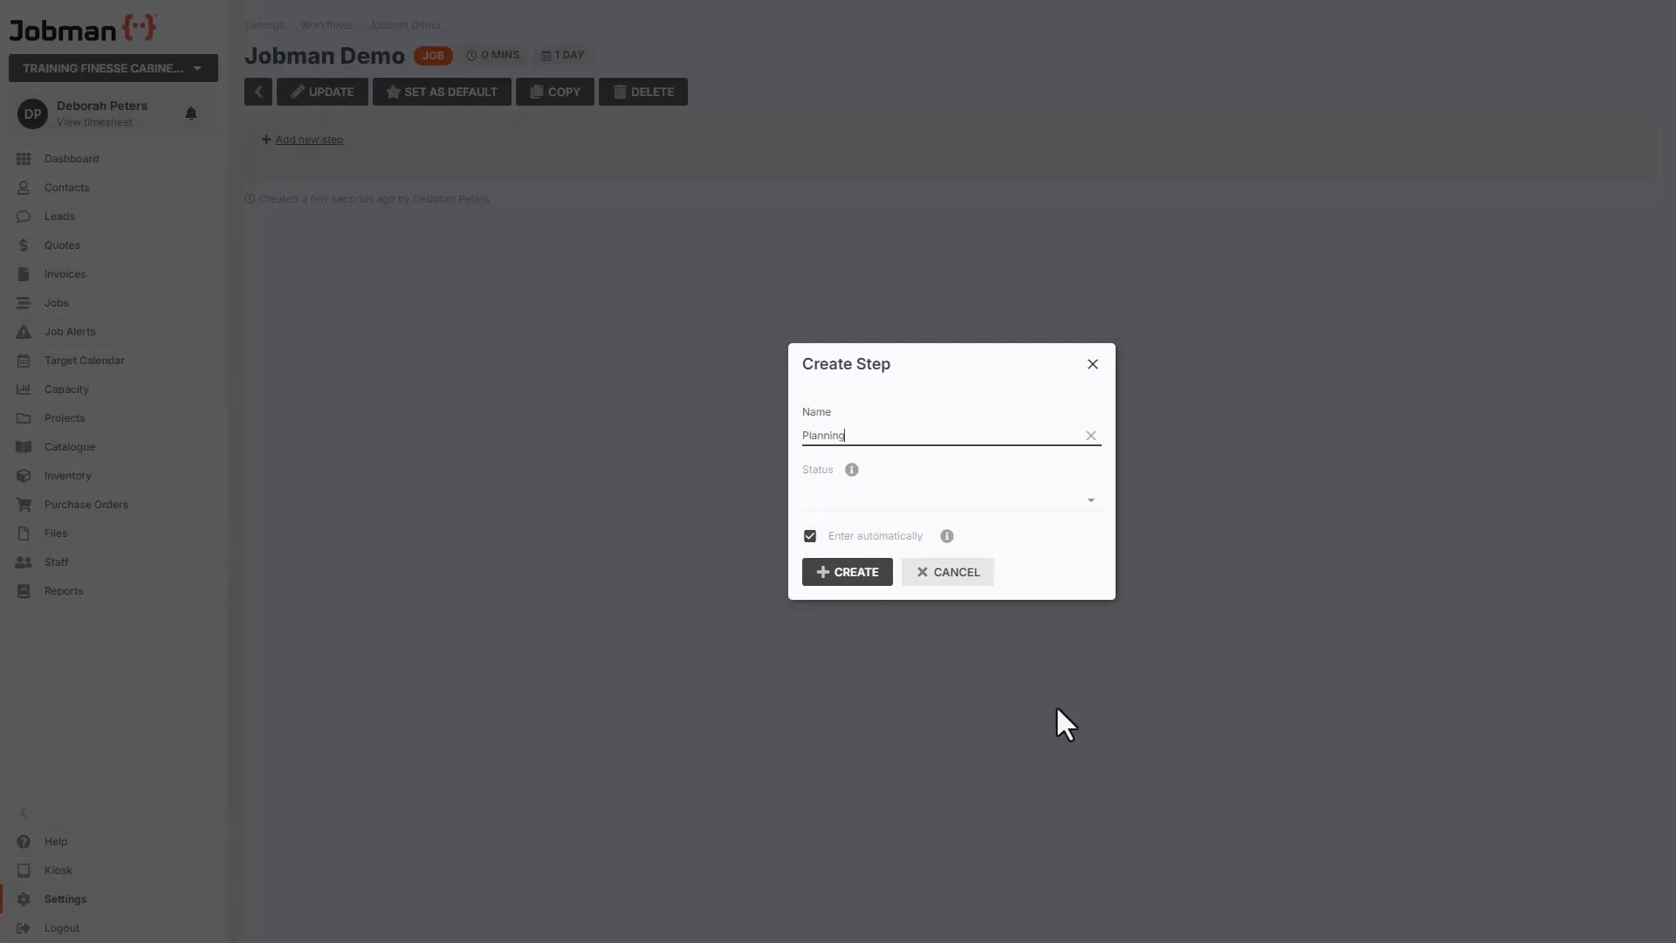
click(1086, 510)
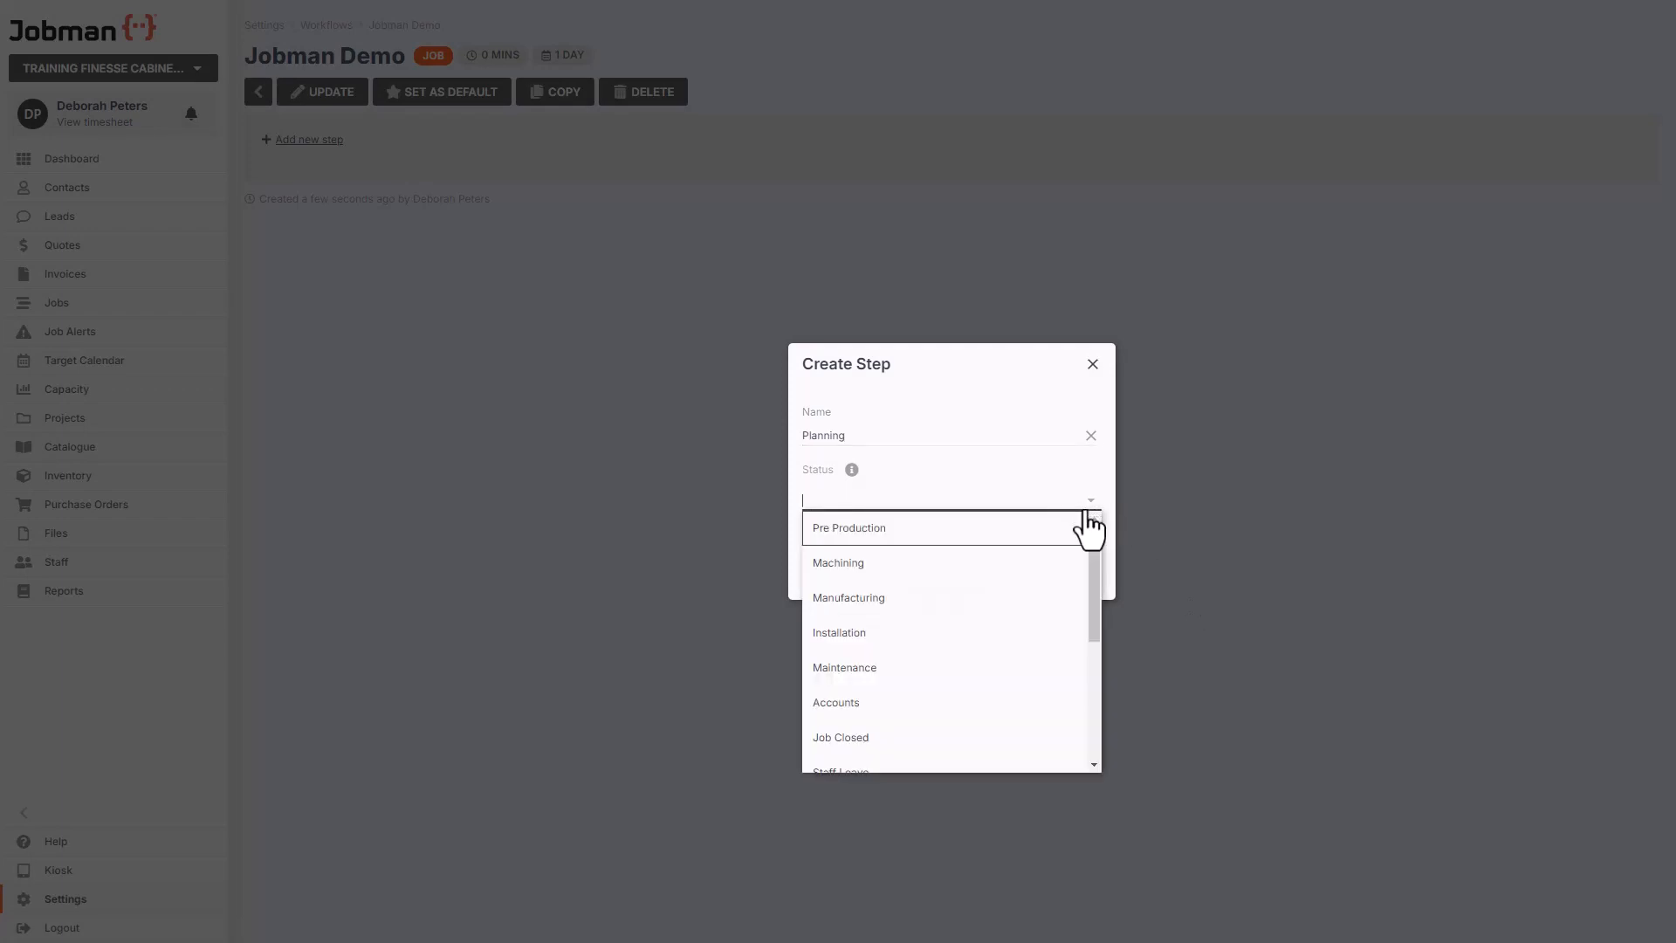
text(Planning)
click(1076, 528)
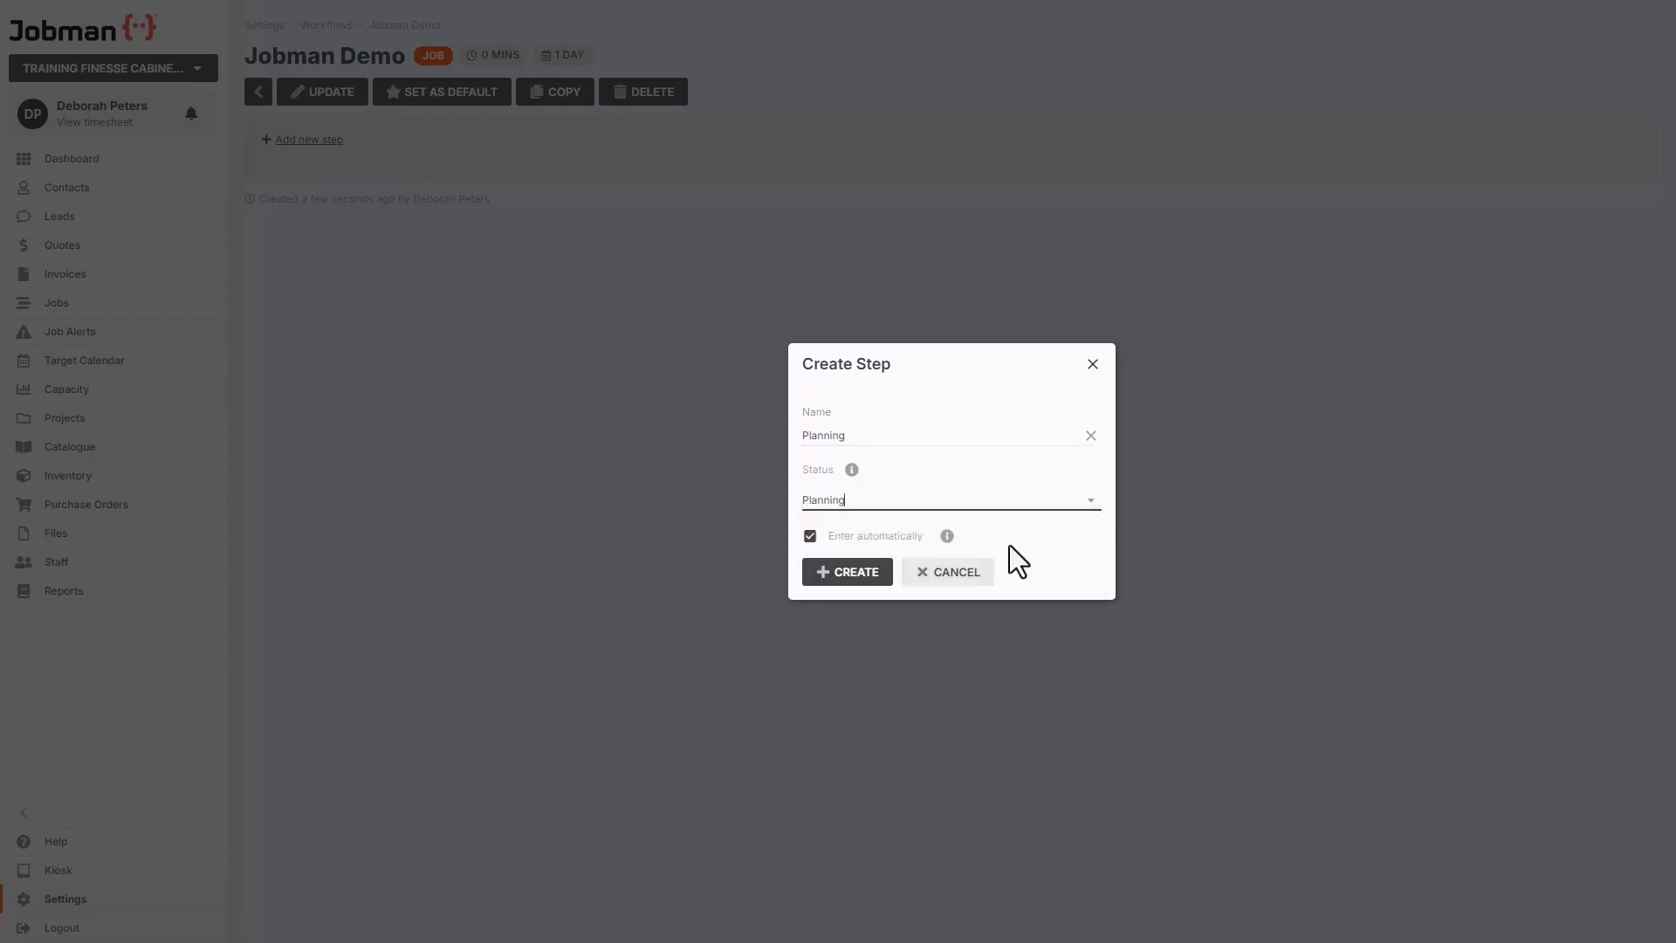
click(859, 576)
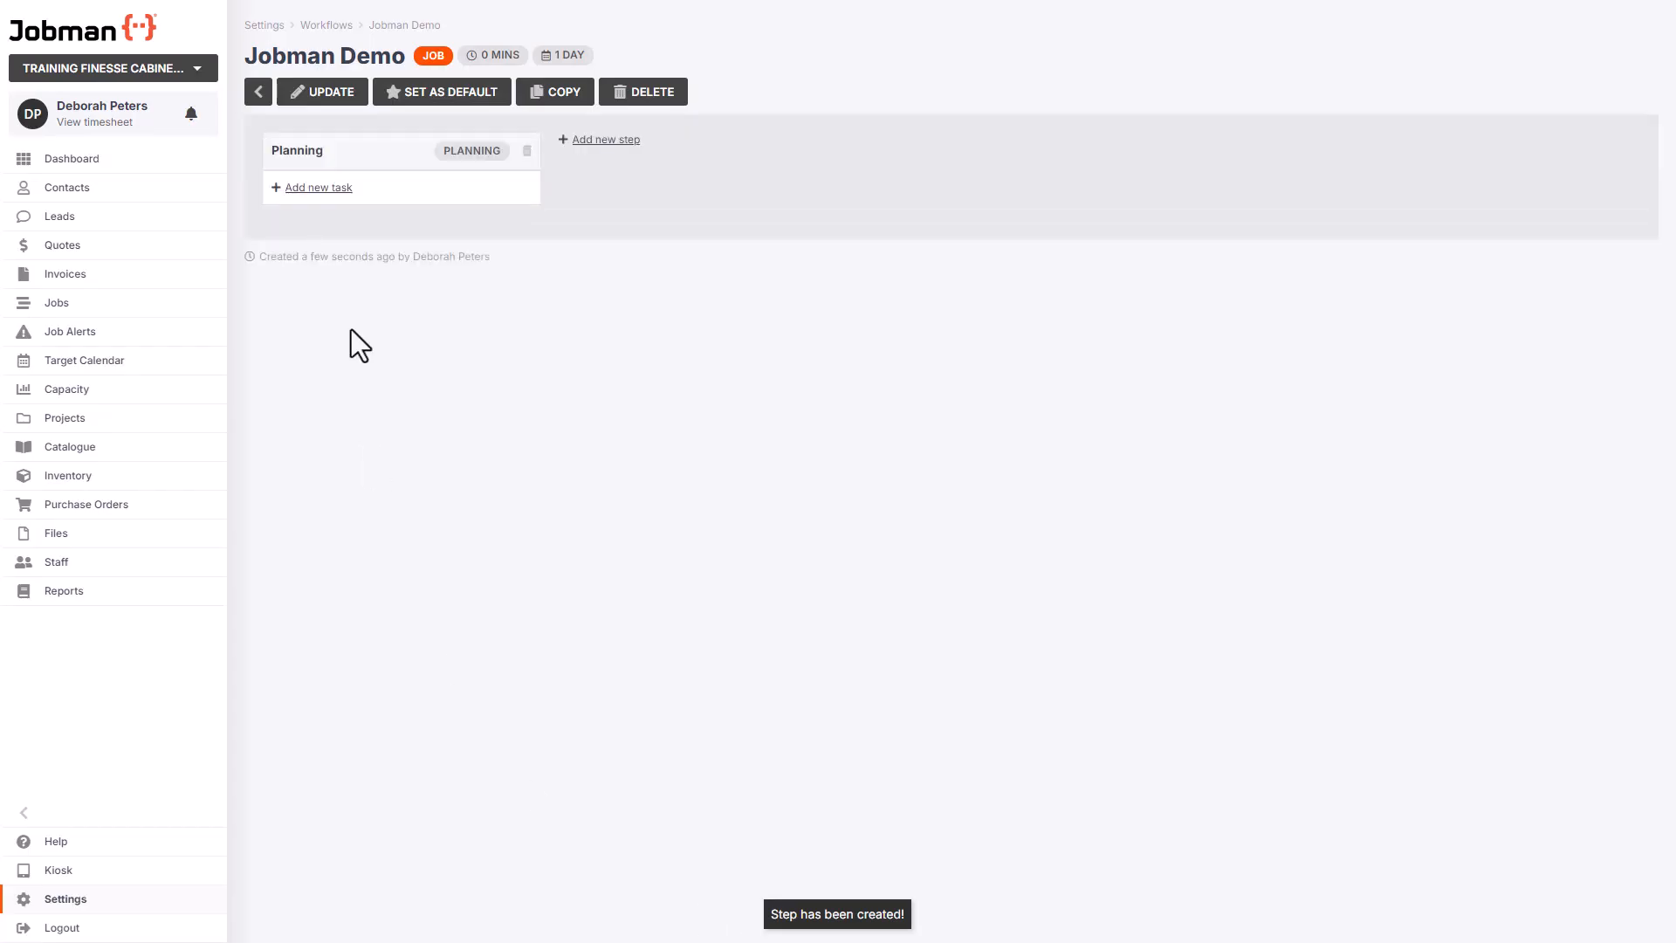
Start a task named Review Plans in the Planning step with the Drafting Approval operation and a 1-hour time estimation
click(331, 189)
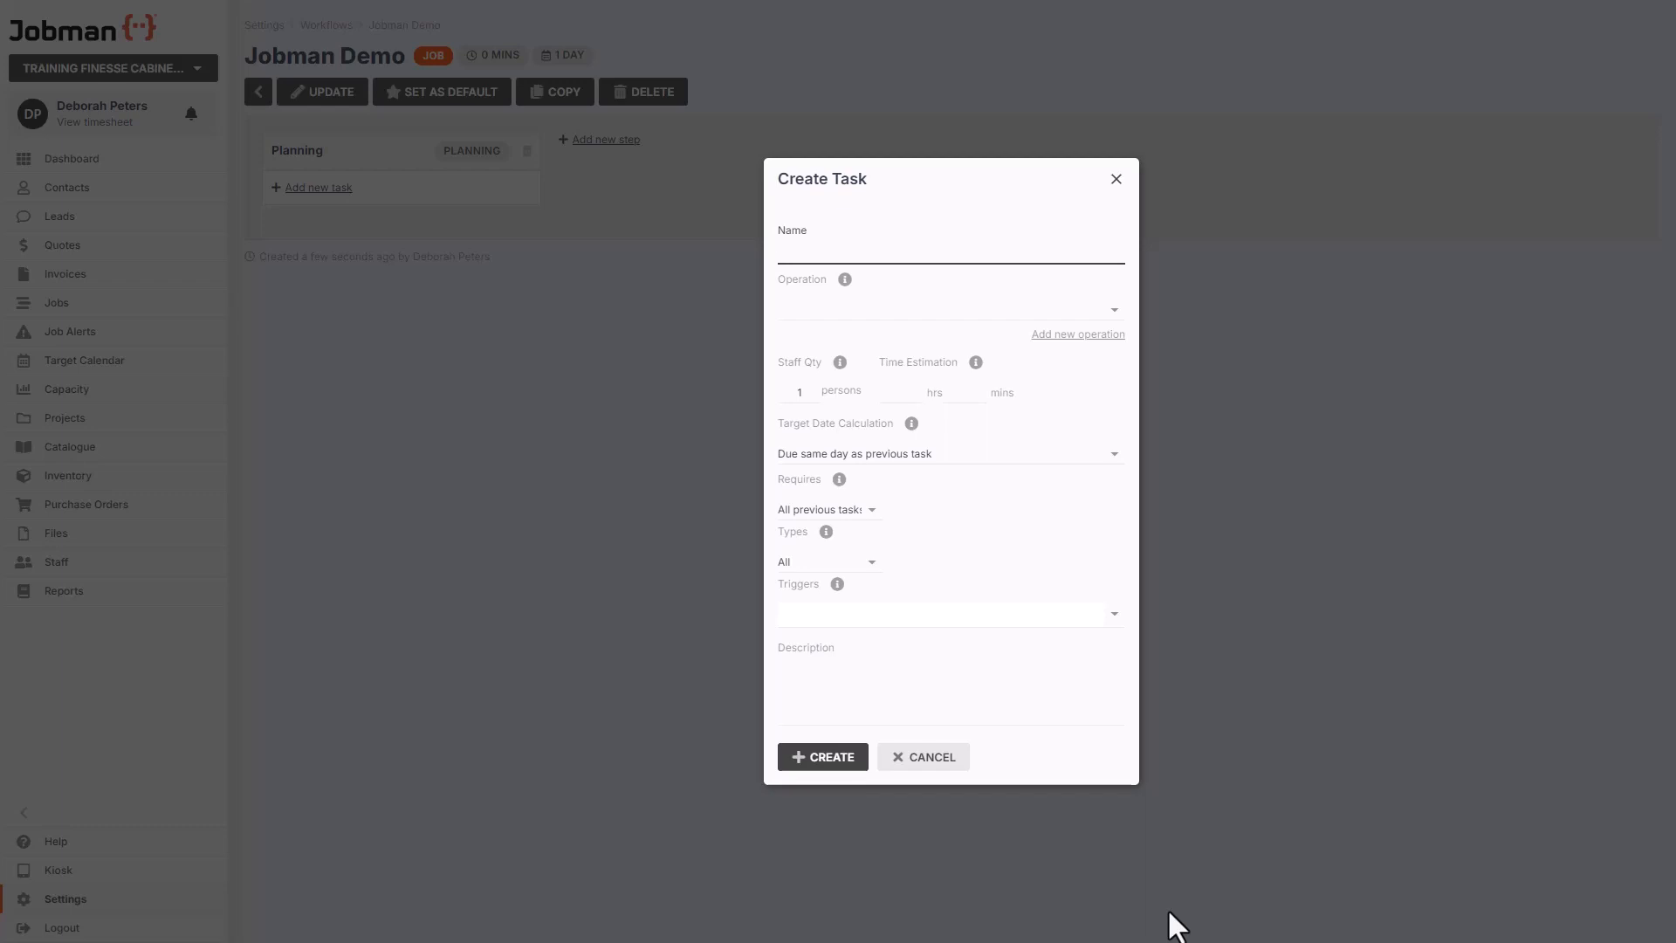
text(Review Plans)
click(1114, 310)
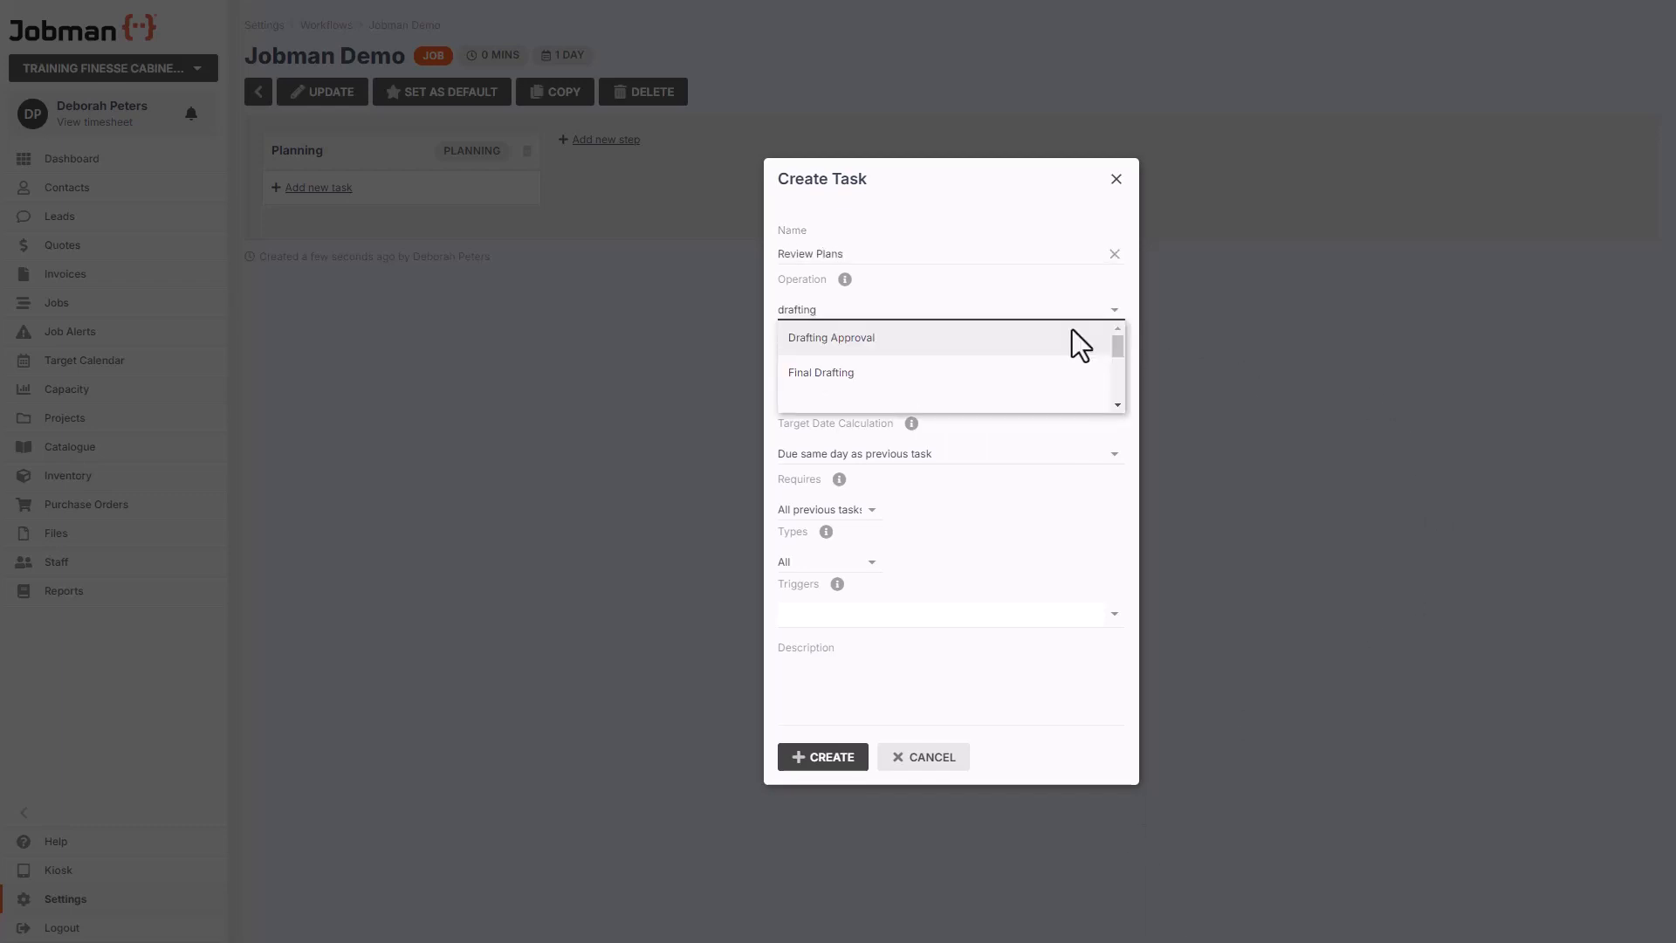
click(1070, 337)
click(899, 393)
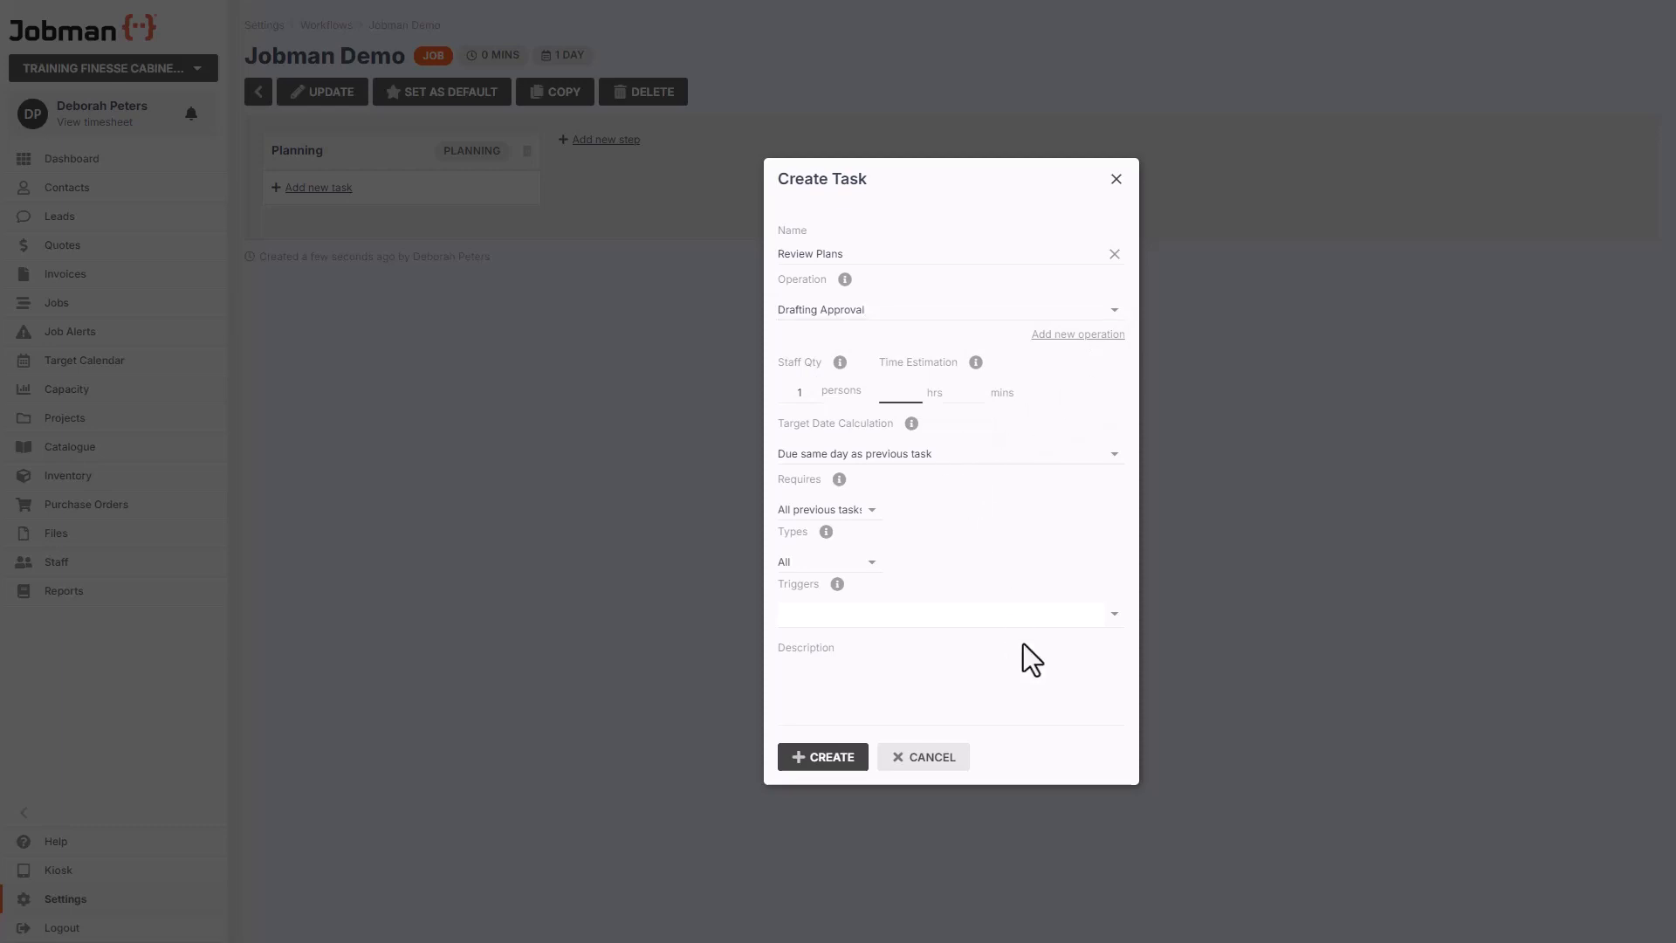
text(1)
key(Tab)
key(Tab)
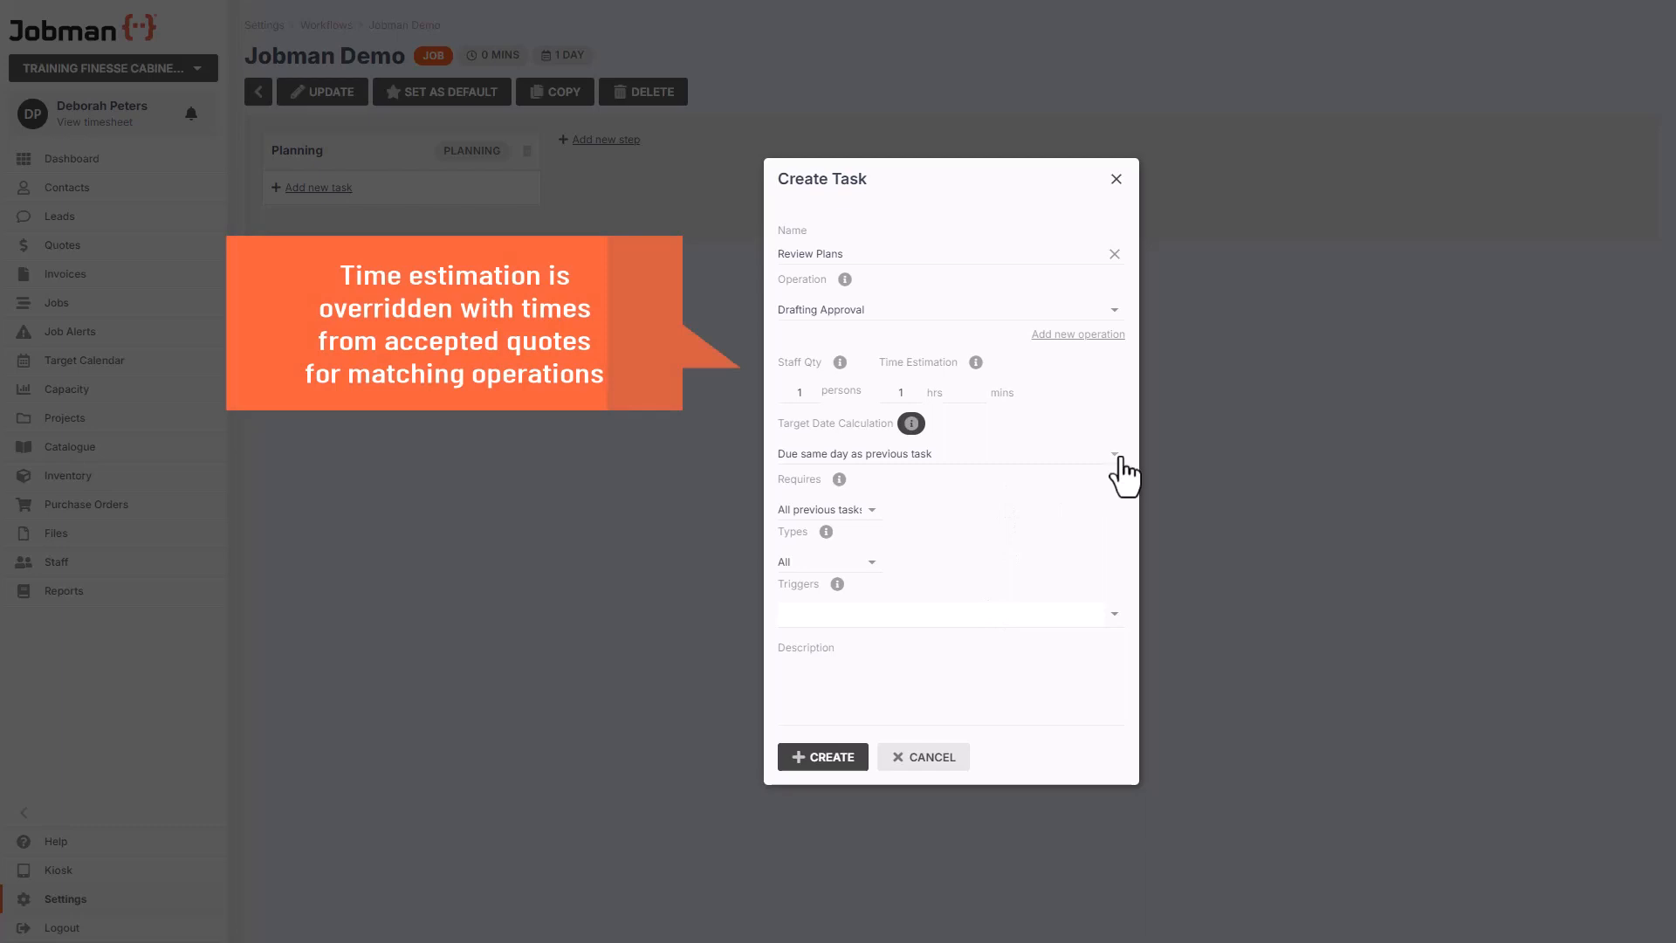
key(Tab)
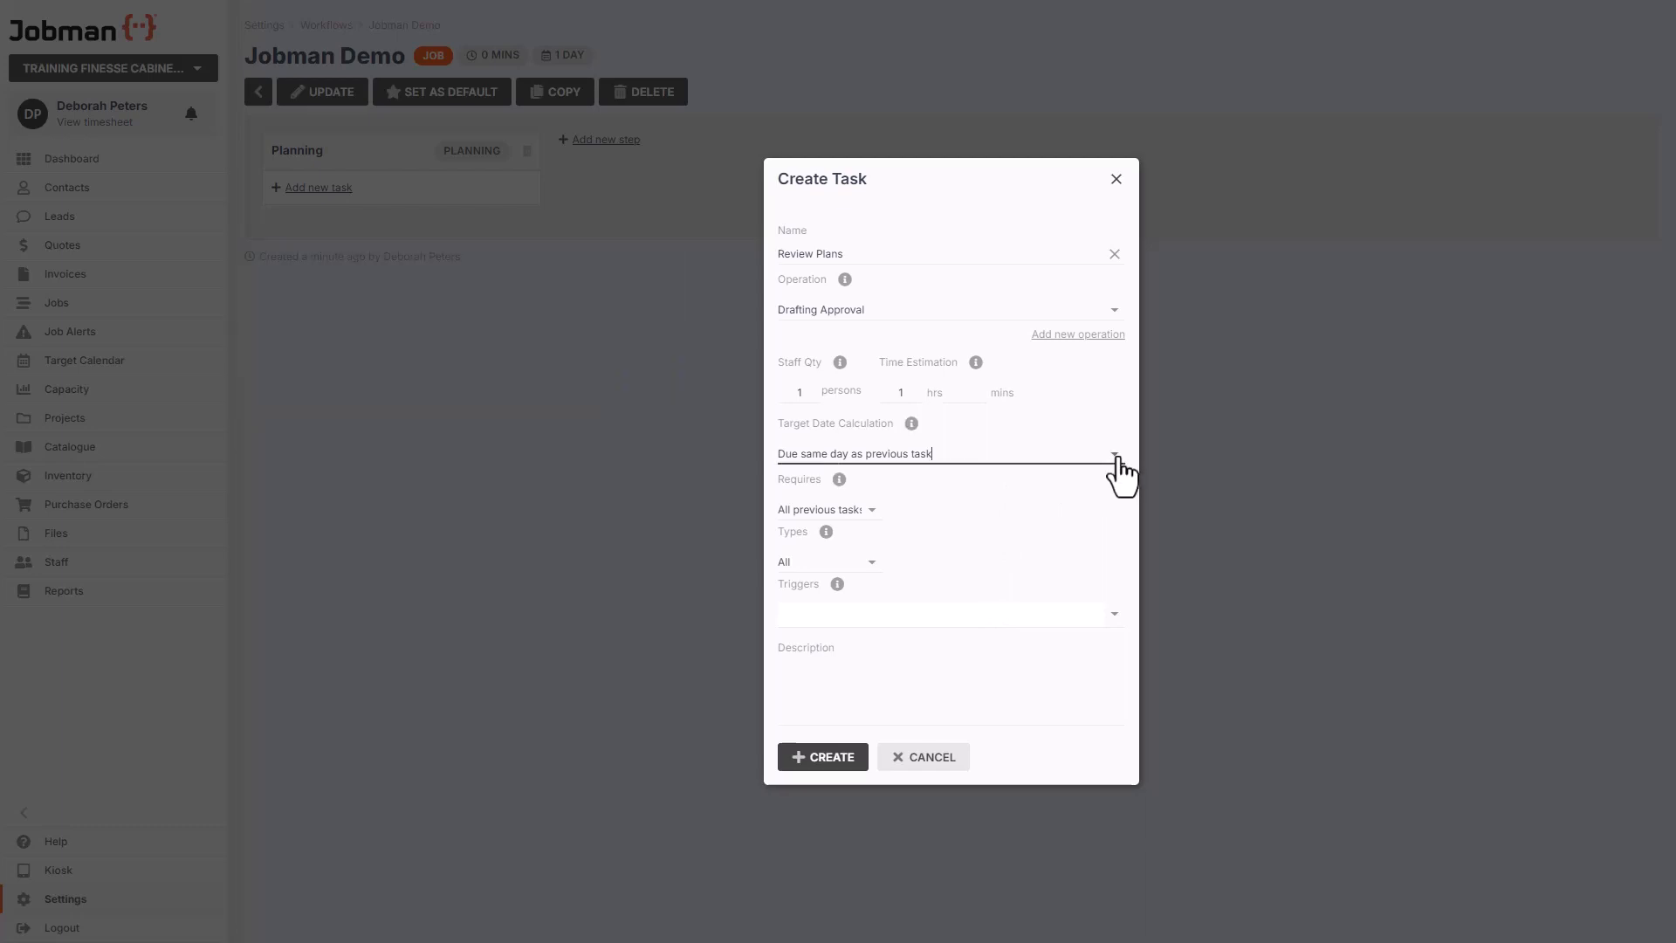
Check the target date calculation options for the Review Plans task
click(1115, 457)
click(1113, 460)
click(1114, 459)
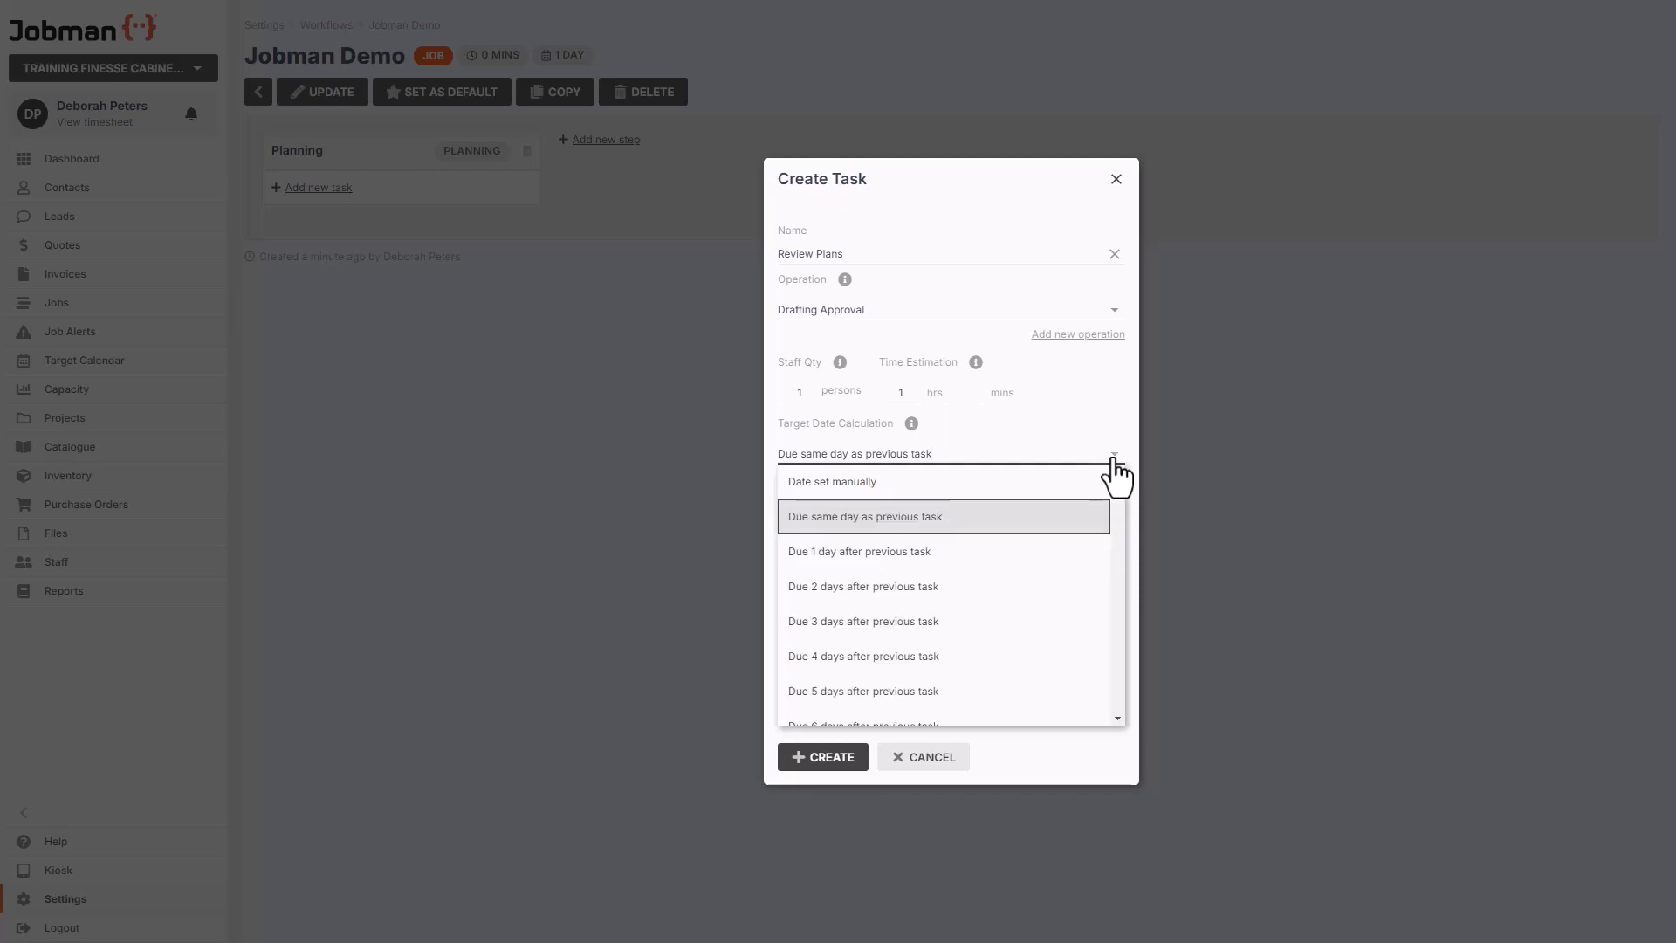
click(1115, 458)
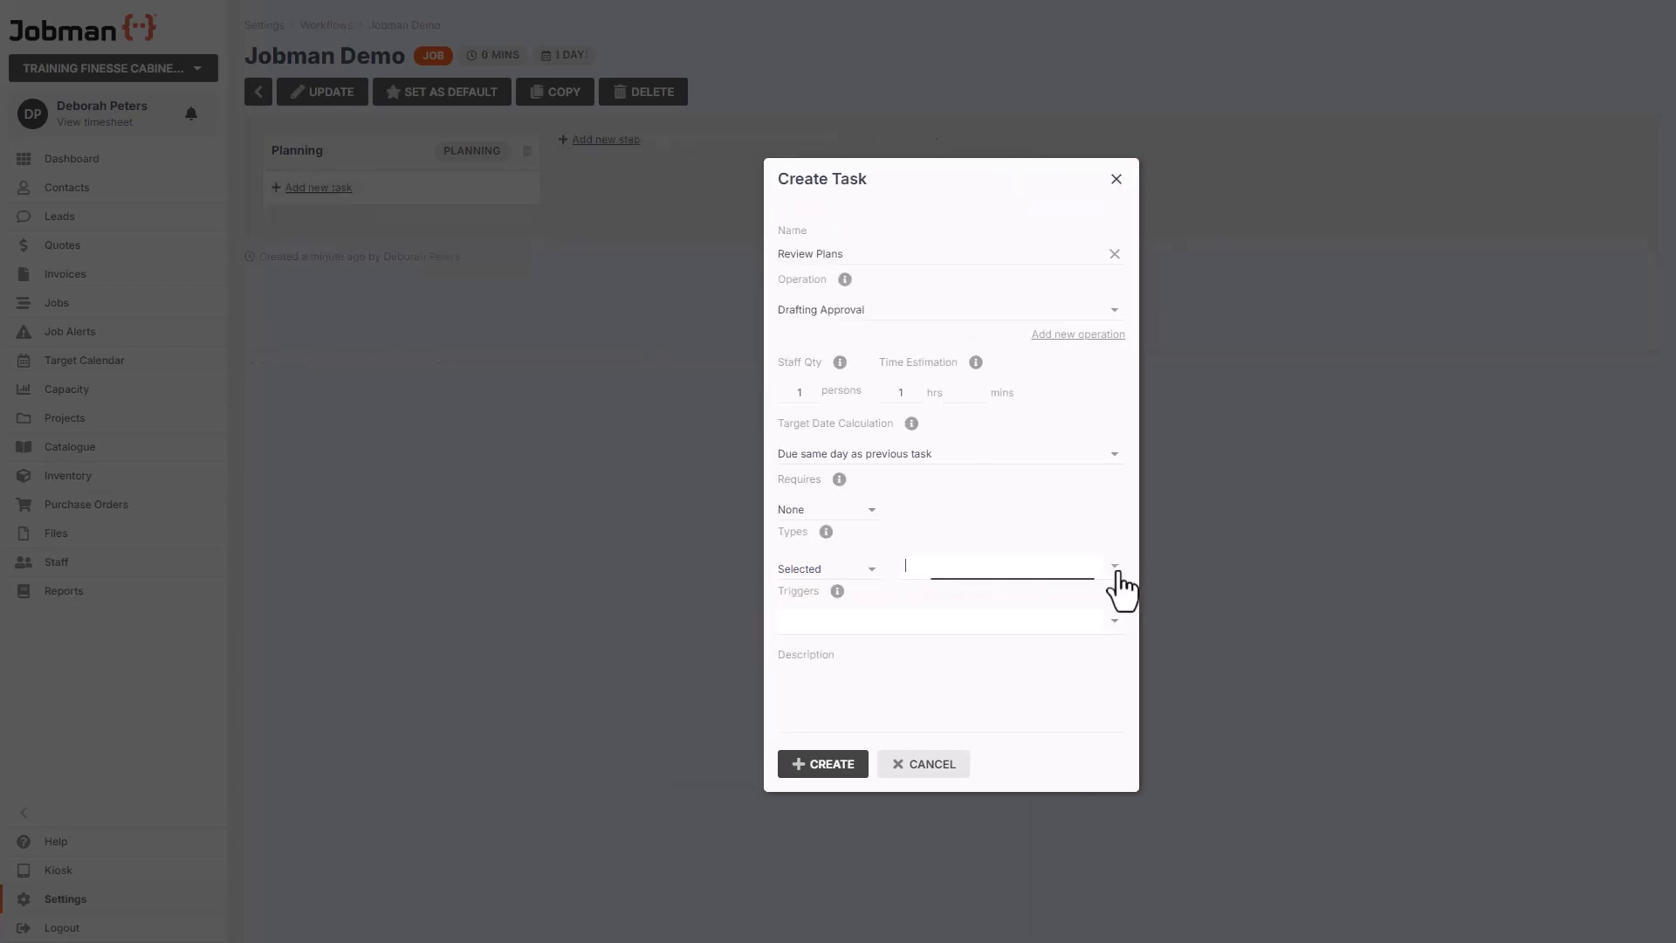
Browse the types that the Review Plans task can be linked to, and set its Types to All
click(1115, 569)
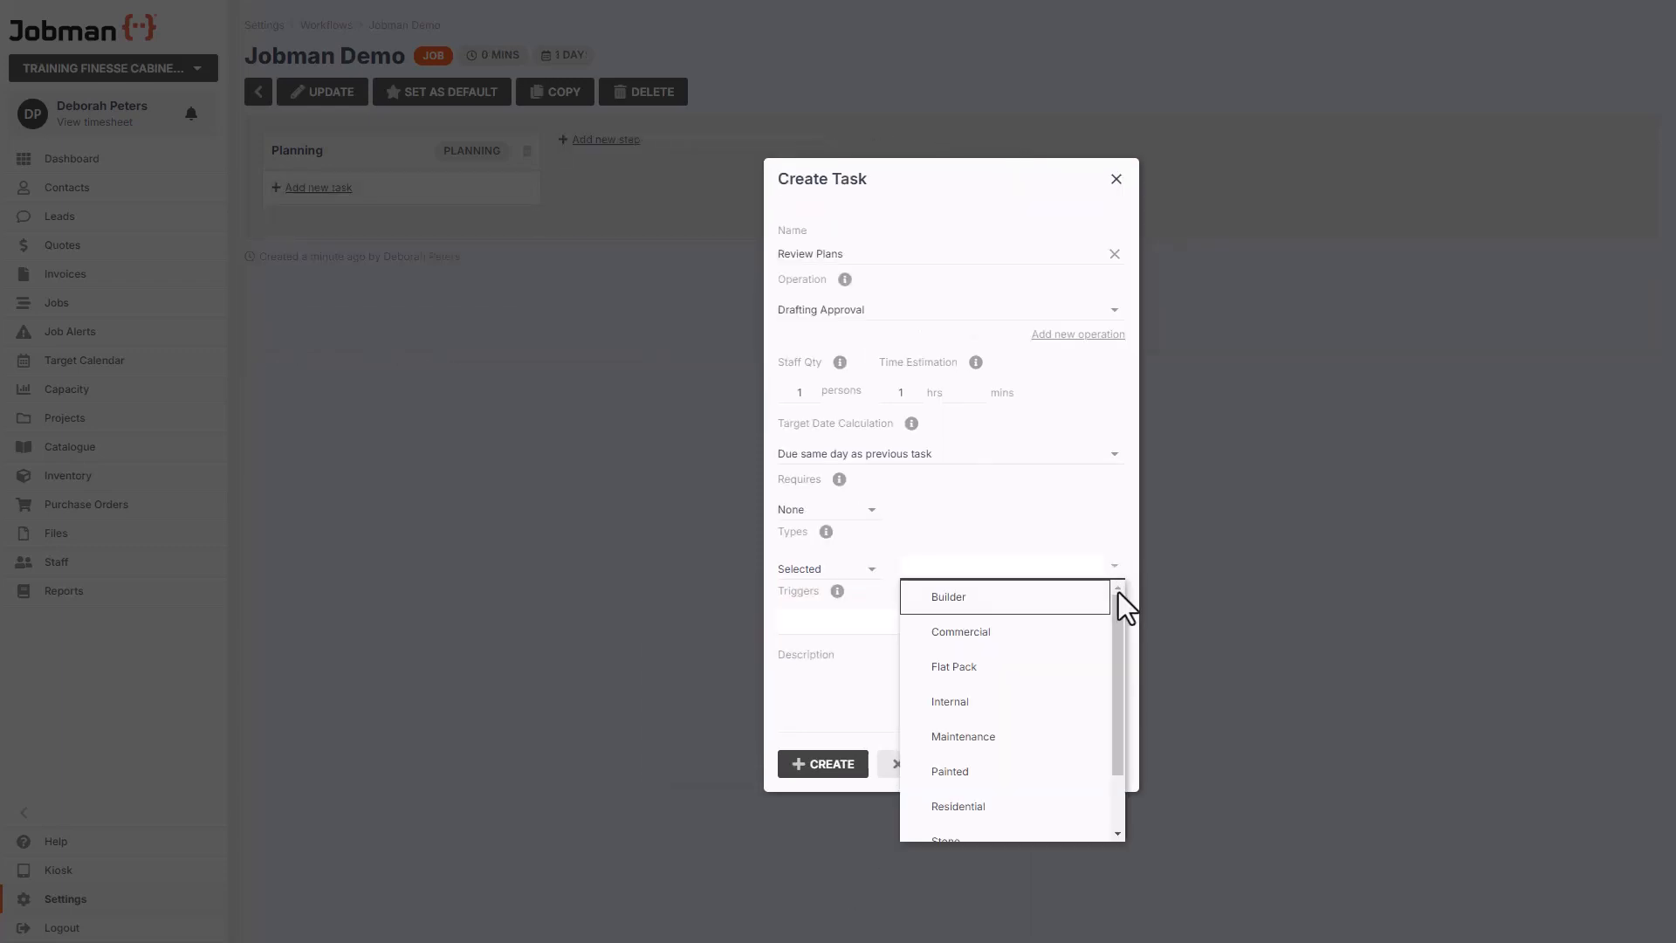
scroll(1102, 606, down, 1)
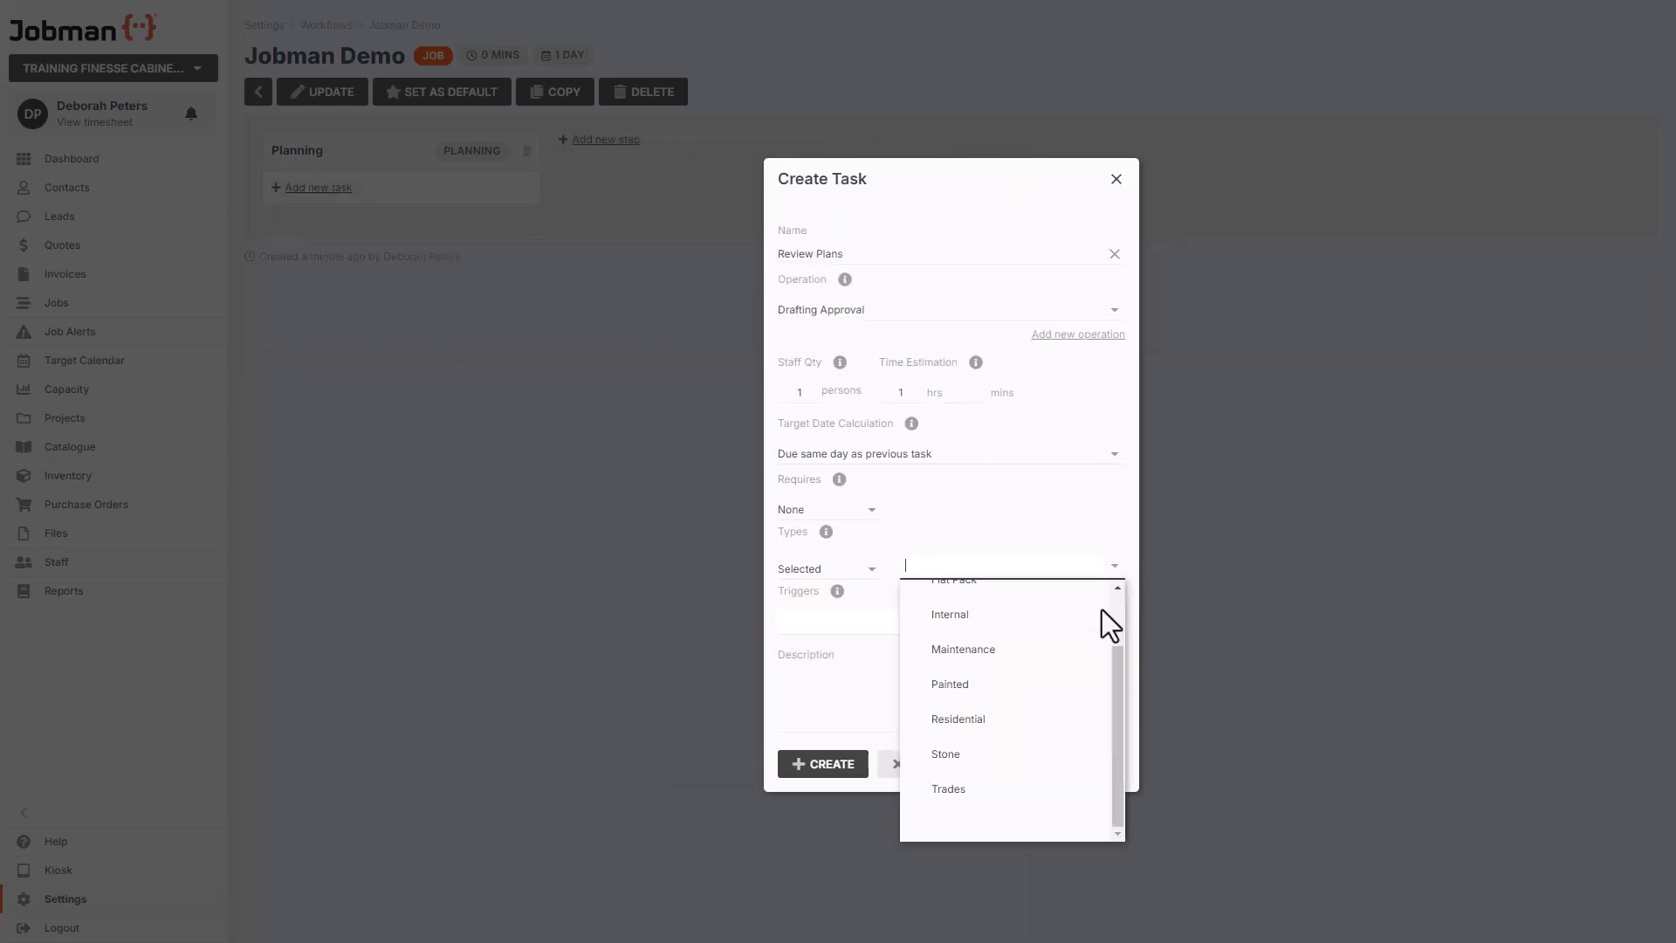
scroll(1103, 611, up, 1)
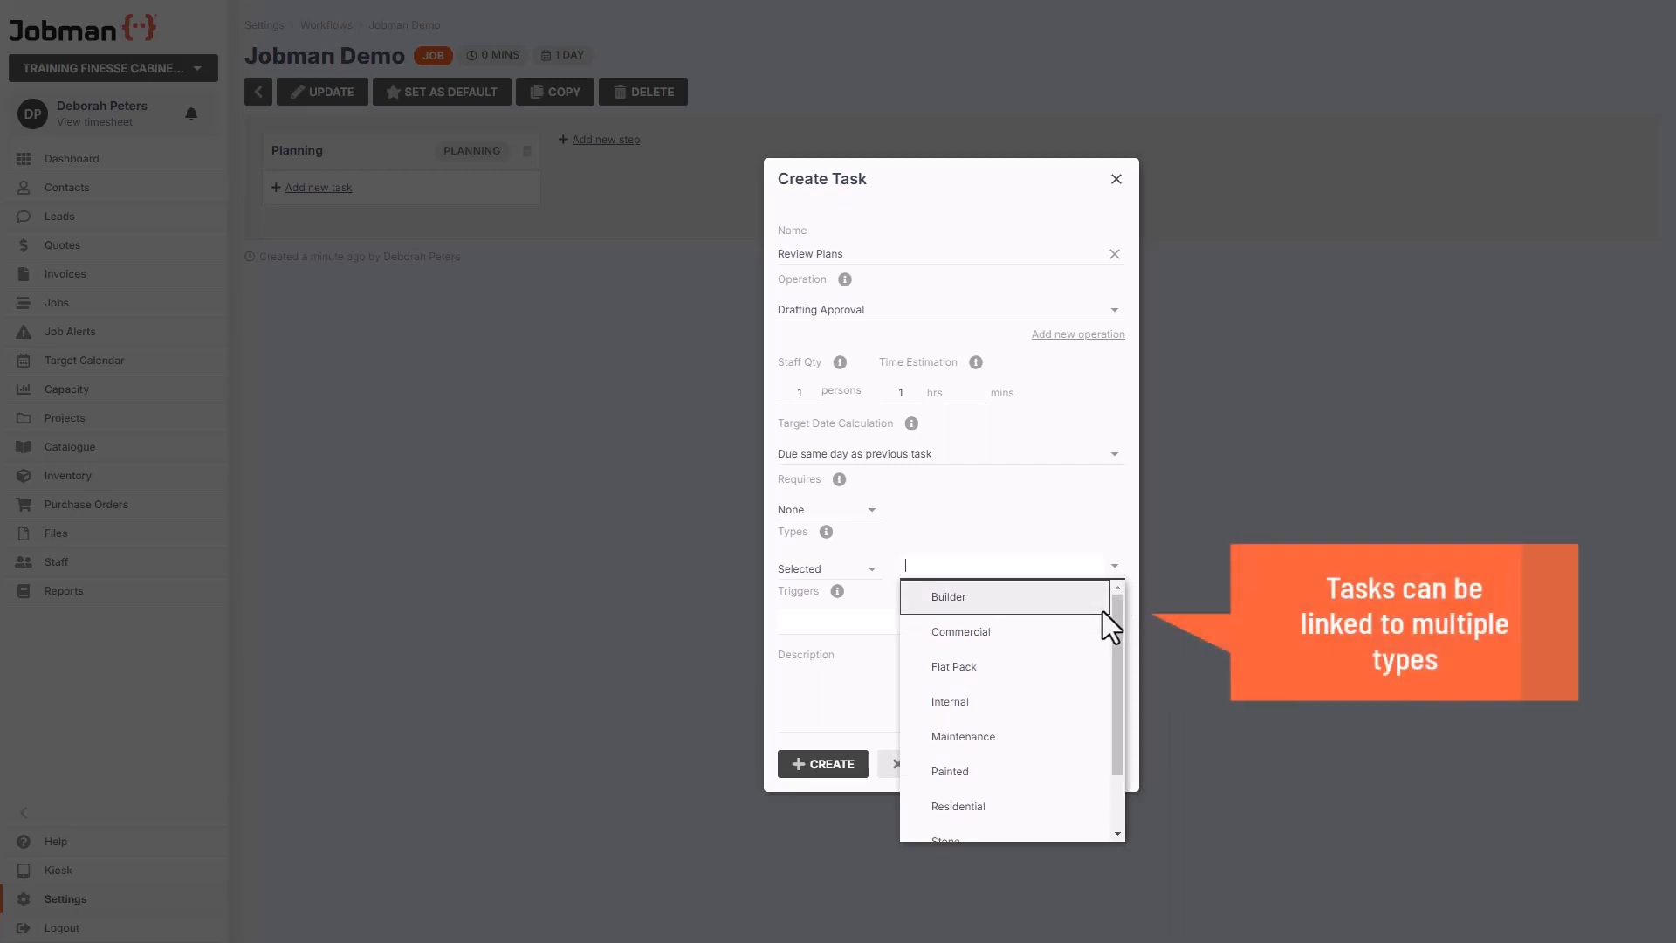
click(1125, 563)
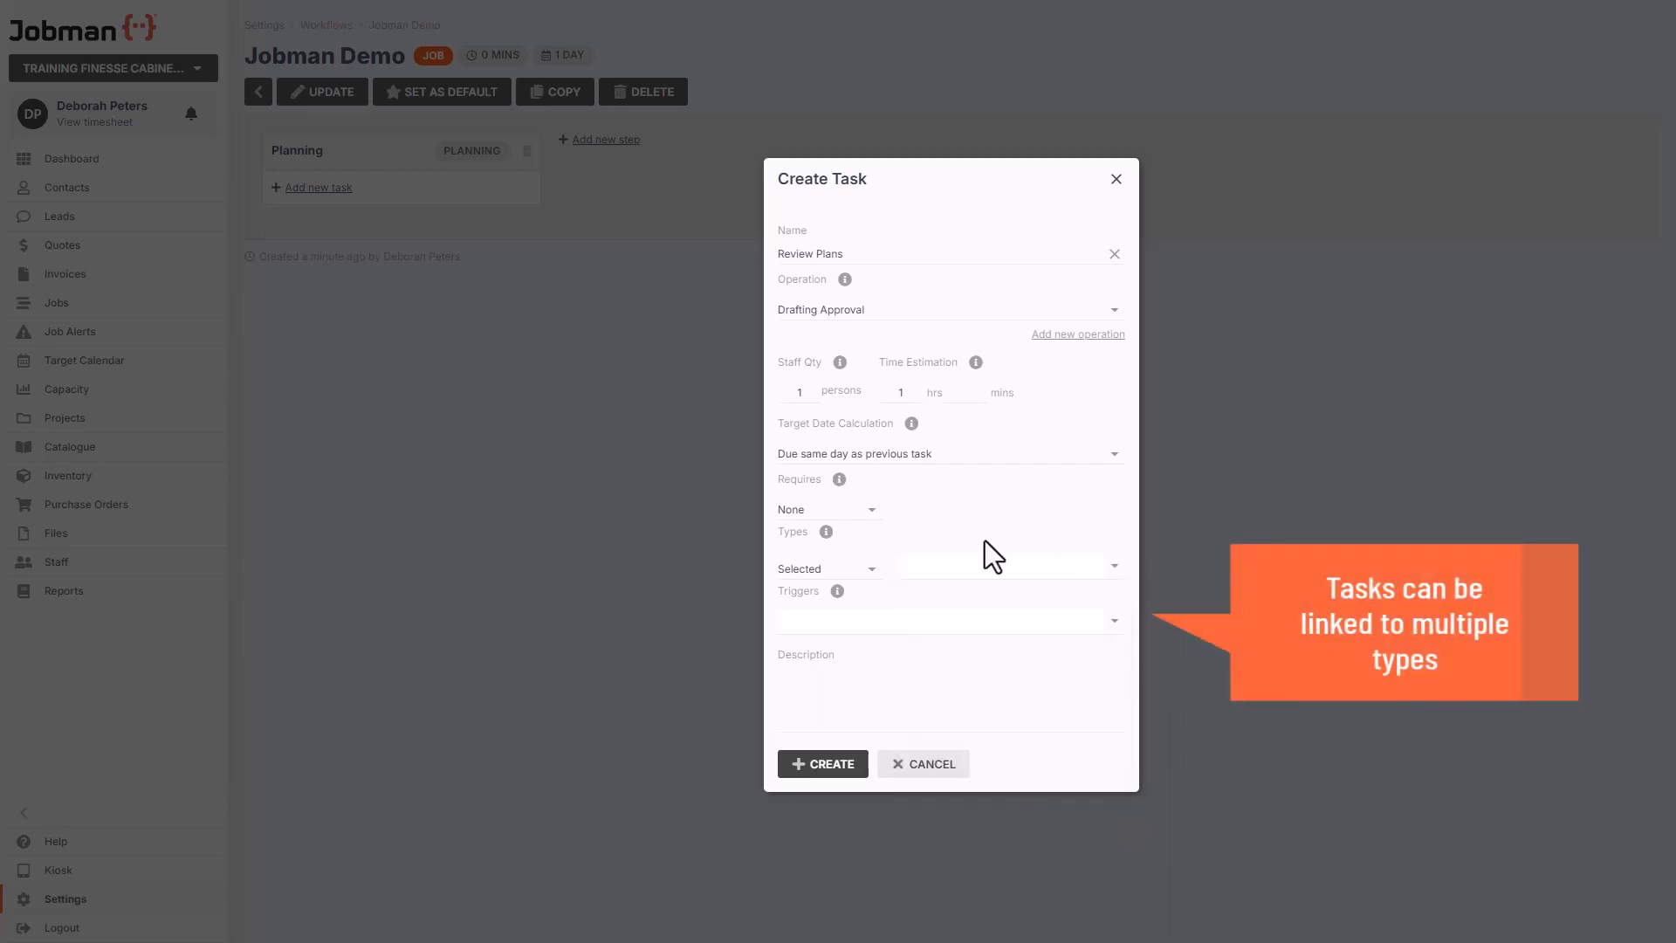
click(868, 569)
click(861, 589)
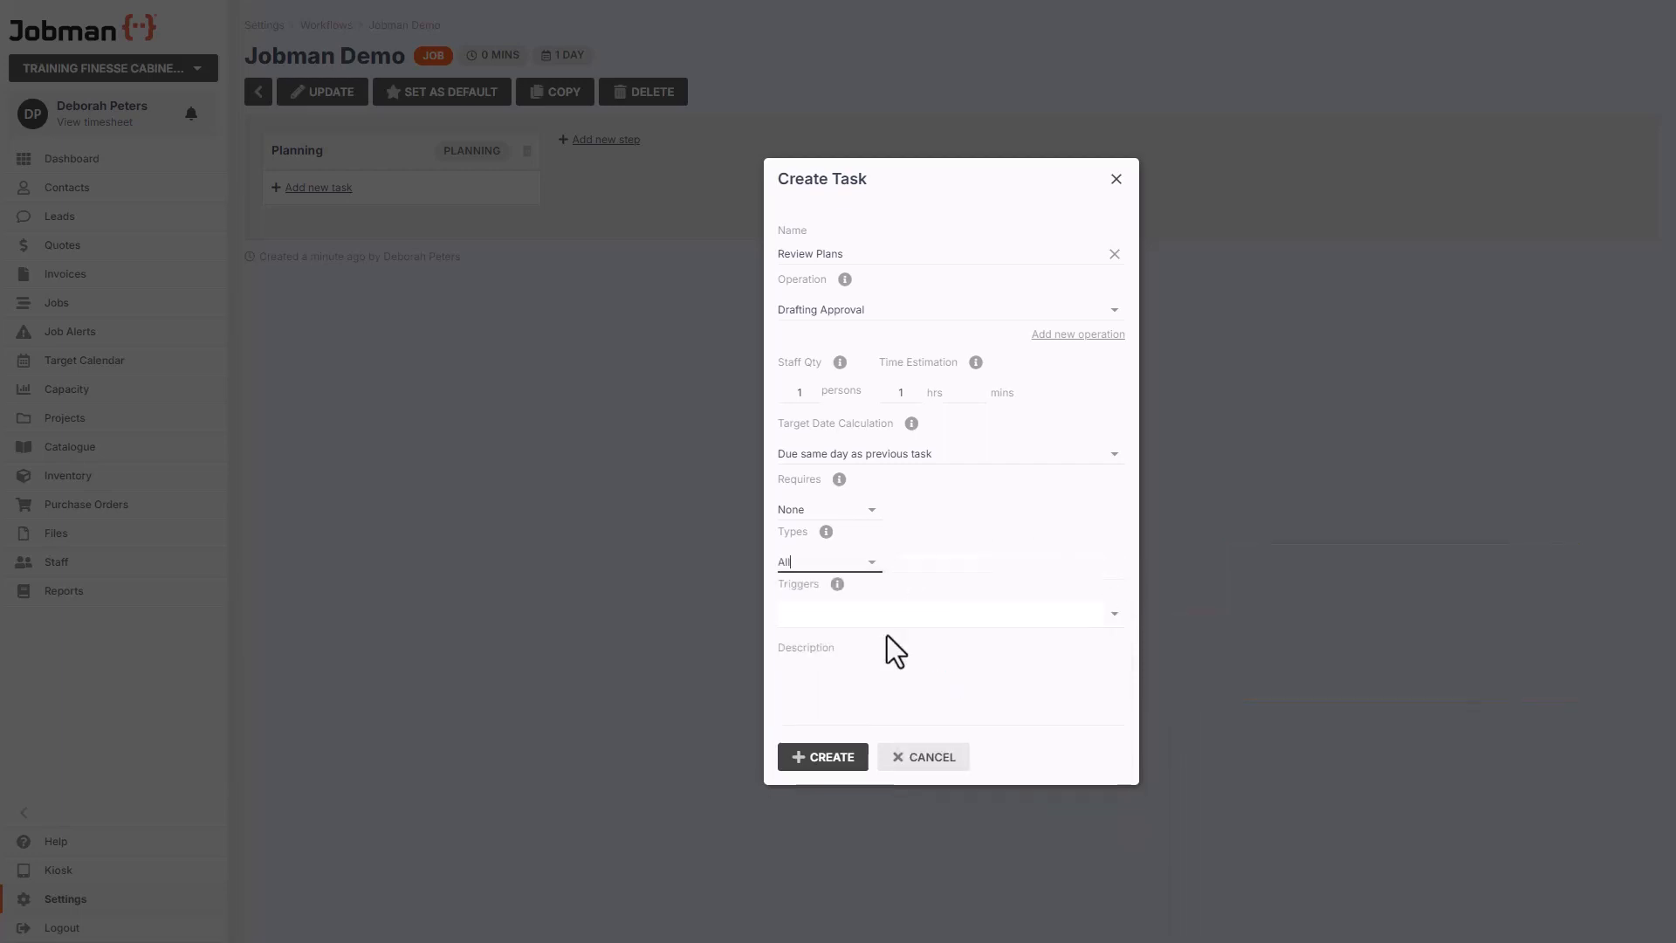
Add the description "Check plans for accuracy." and create the Review Plans task
click(889, 652)
text(Check plans for)
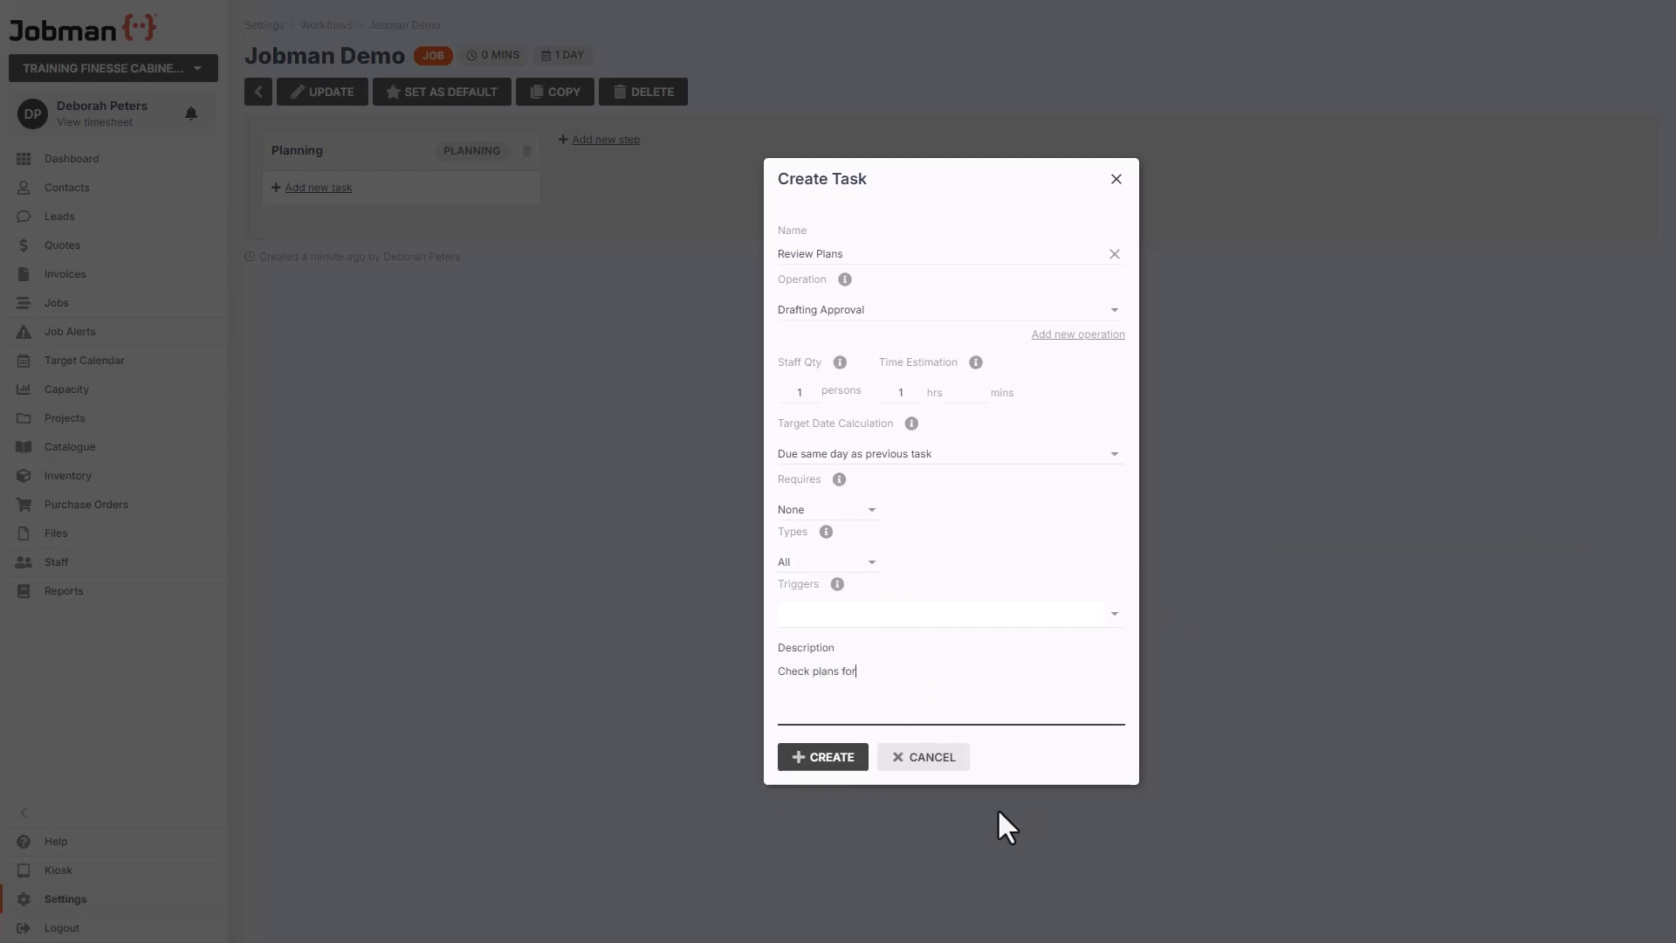
text( accuracy.)
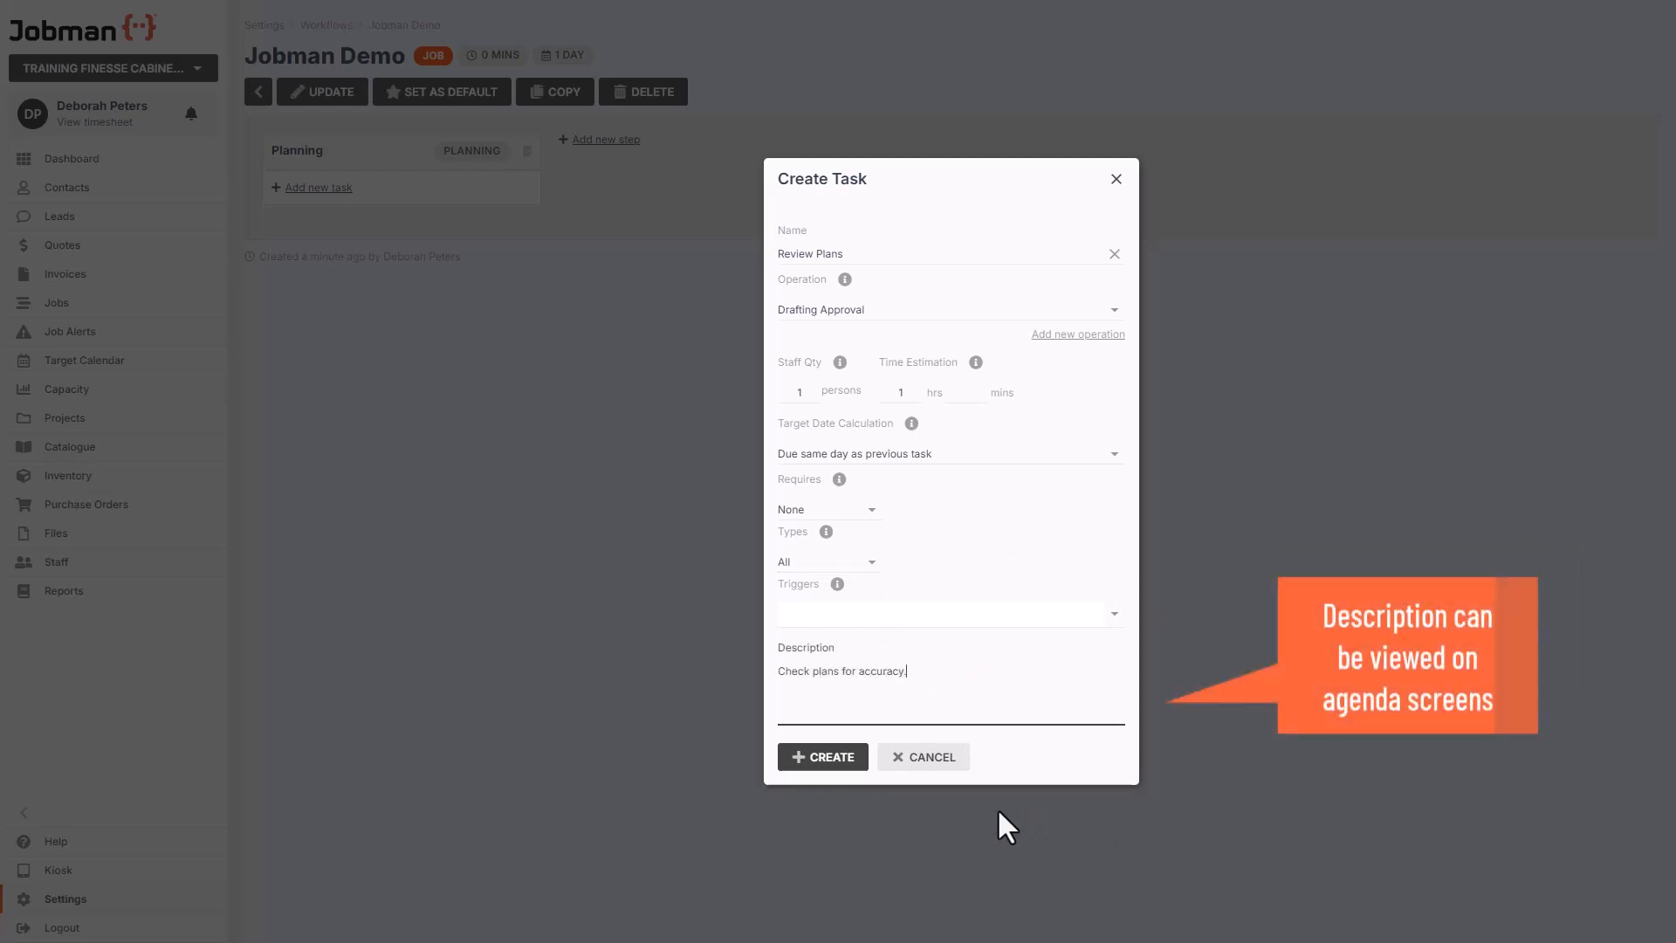
click(843, 773)
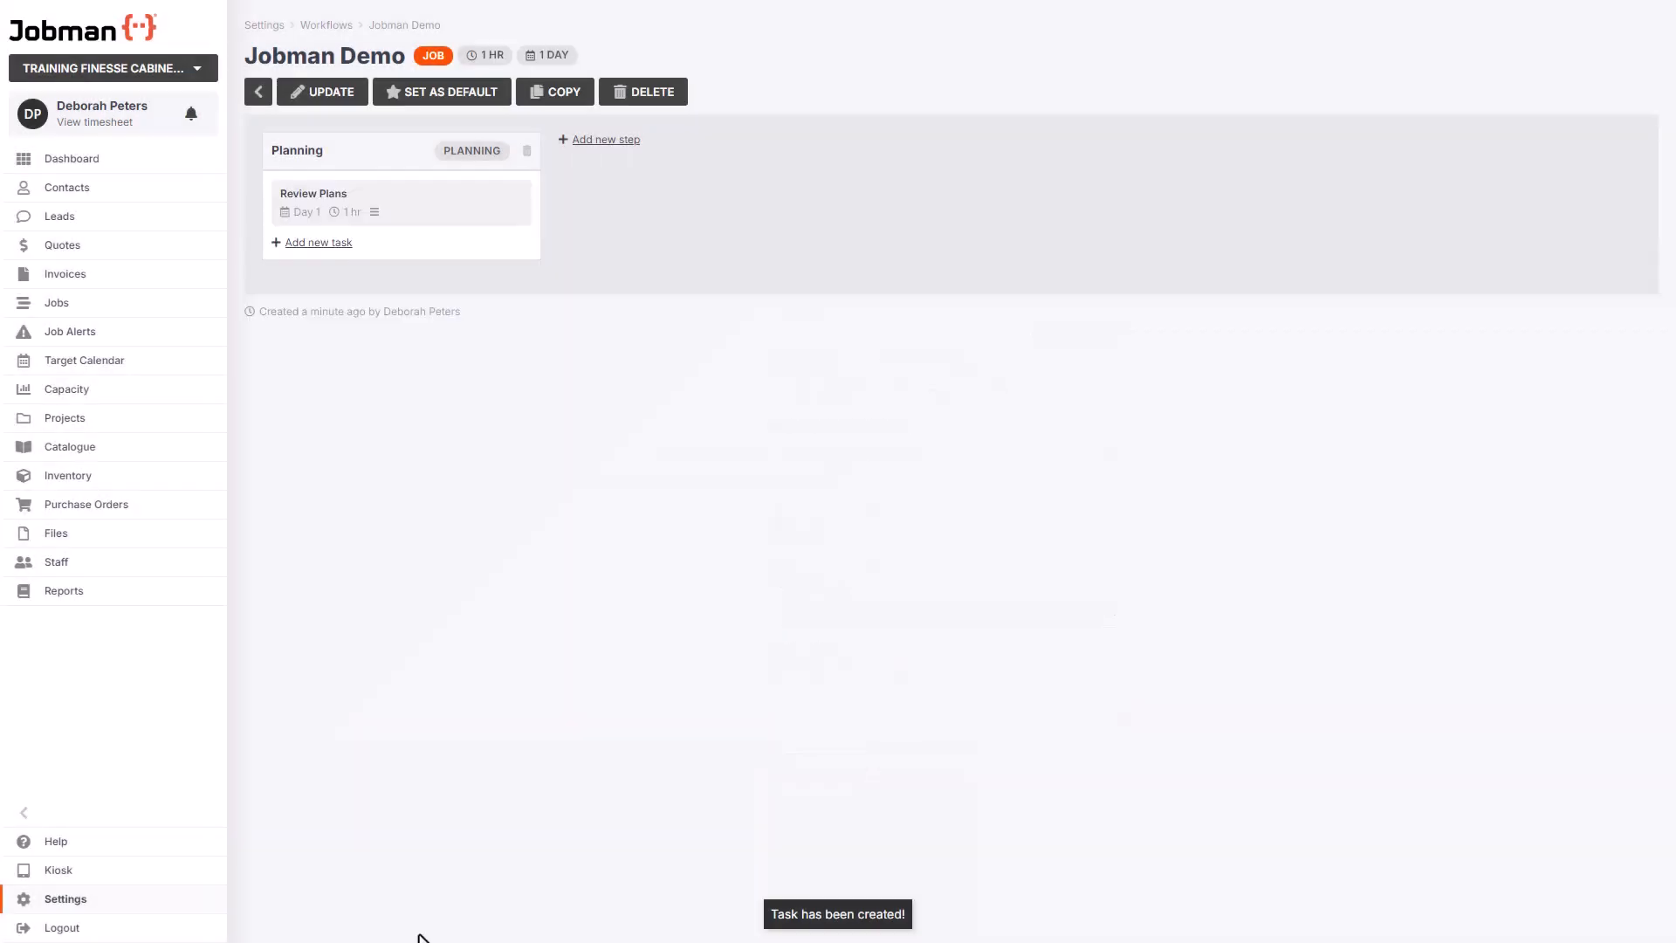
Add a workflow step named Manufacturing with the Manufacturing status
click(310, 245)
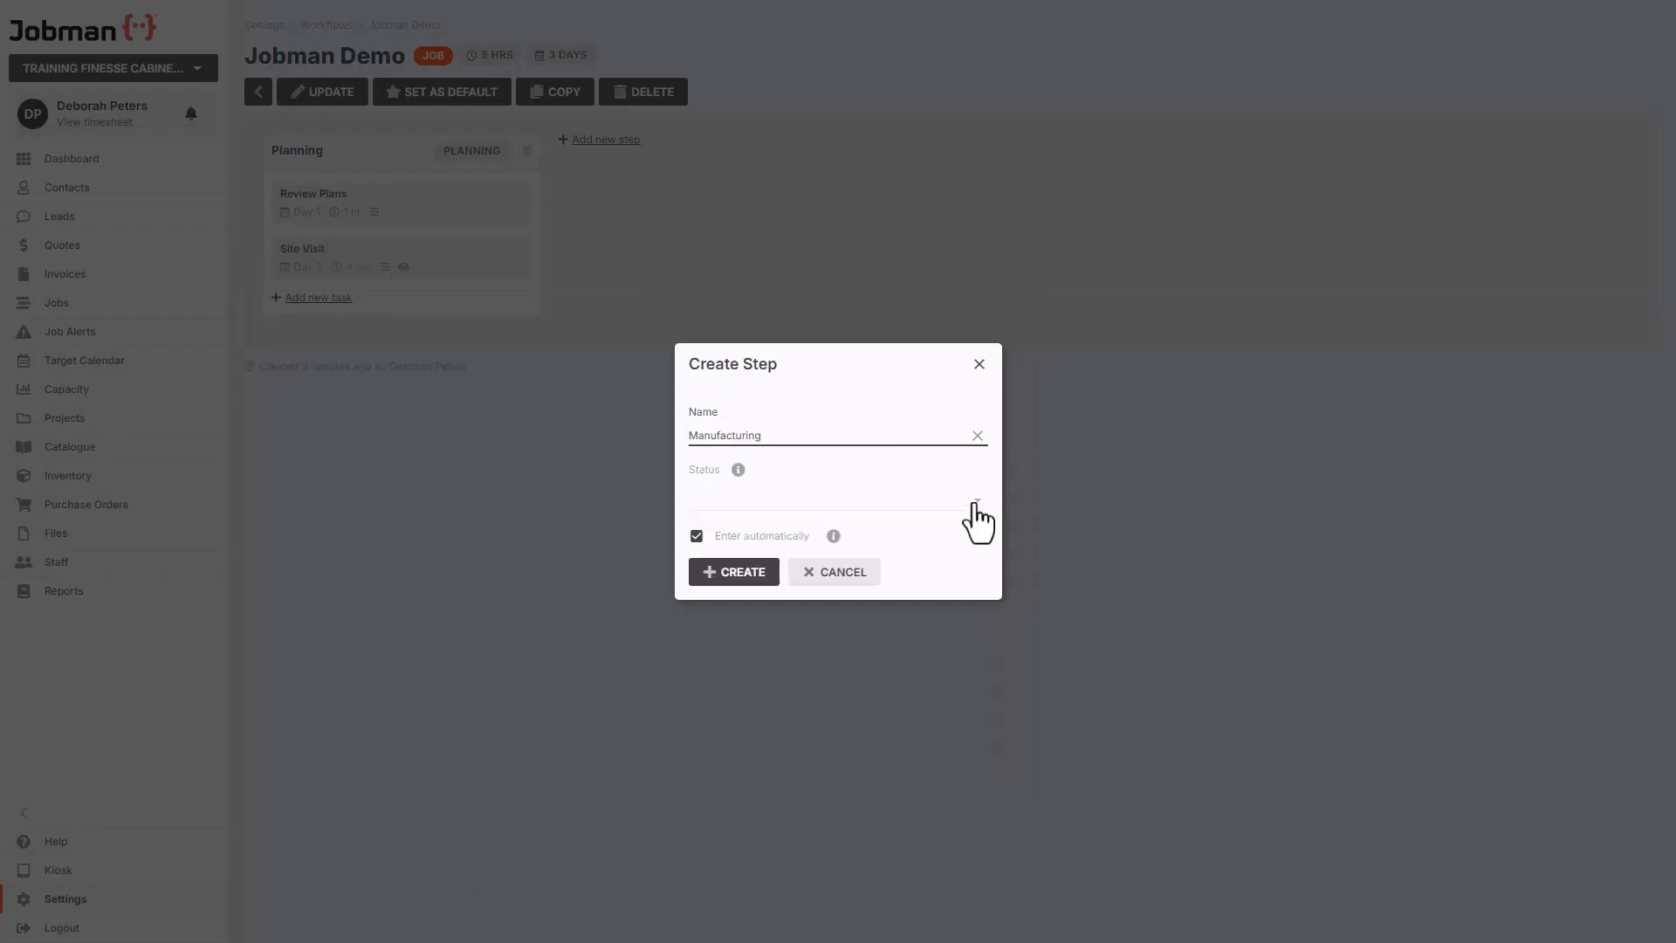
click(975, 505)
text(manufacturing)
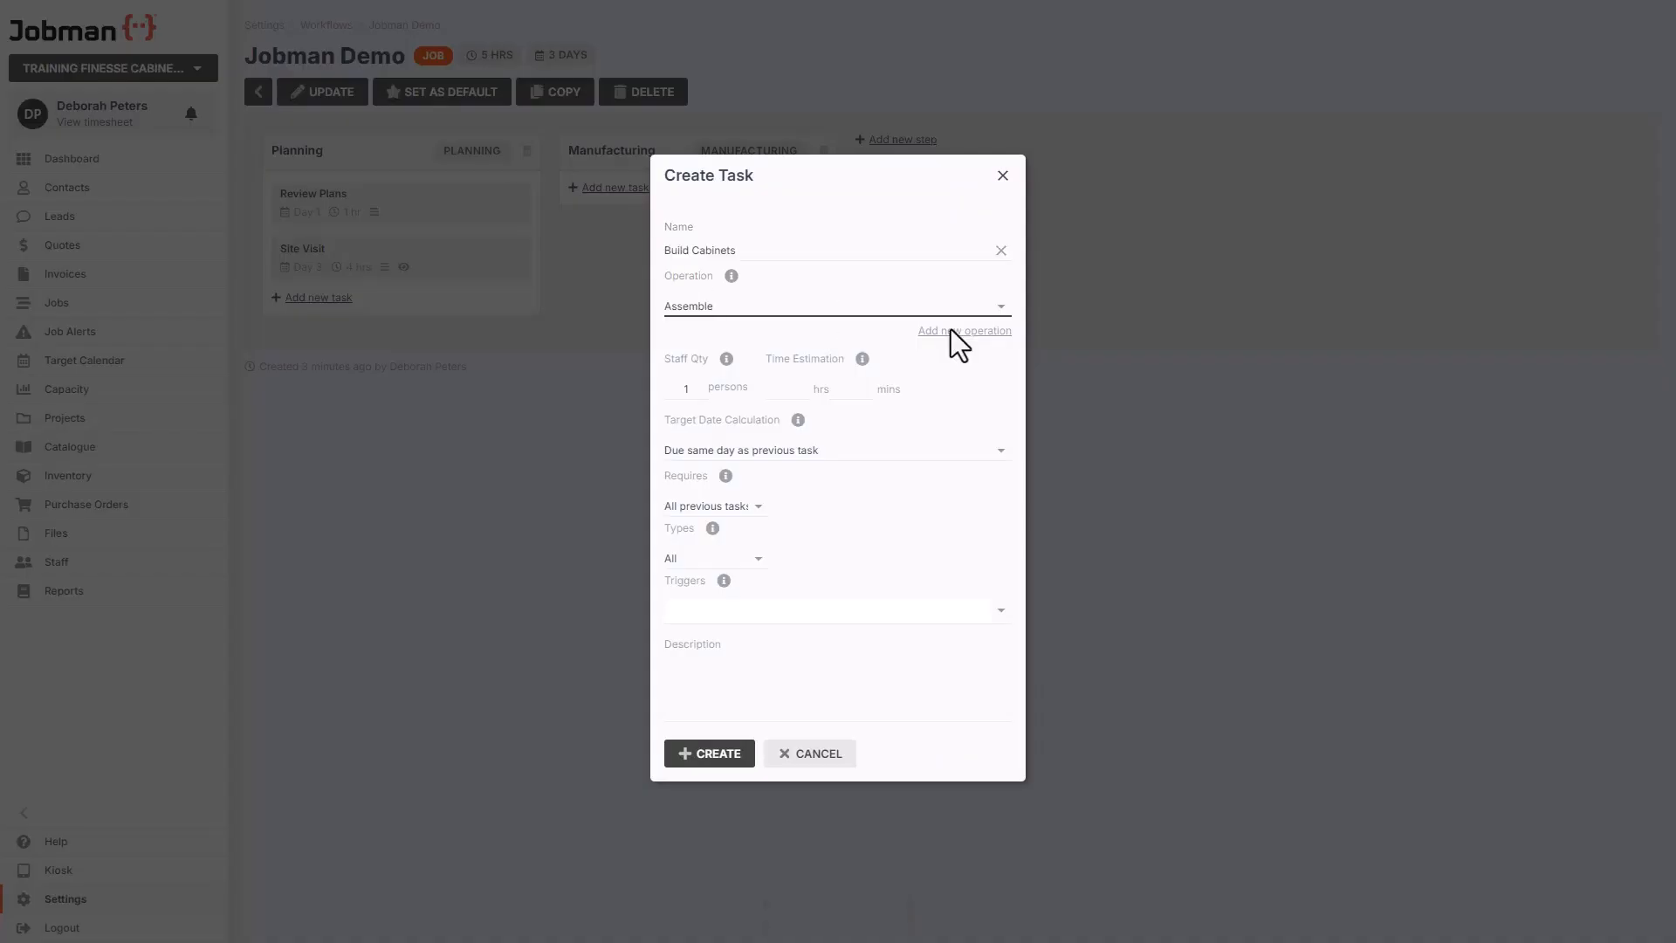
Set the Build Cabinets task's staff quantity to 2, include the Residential type and create the task
click(677, 389)
text(2)
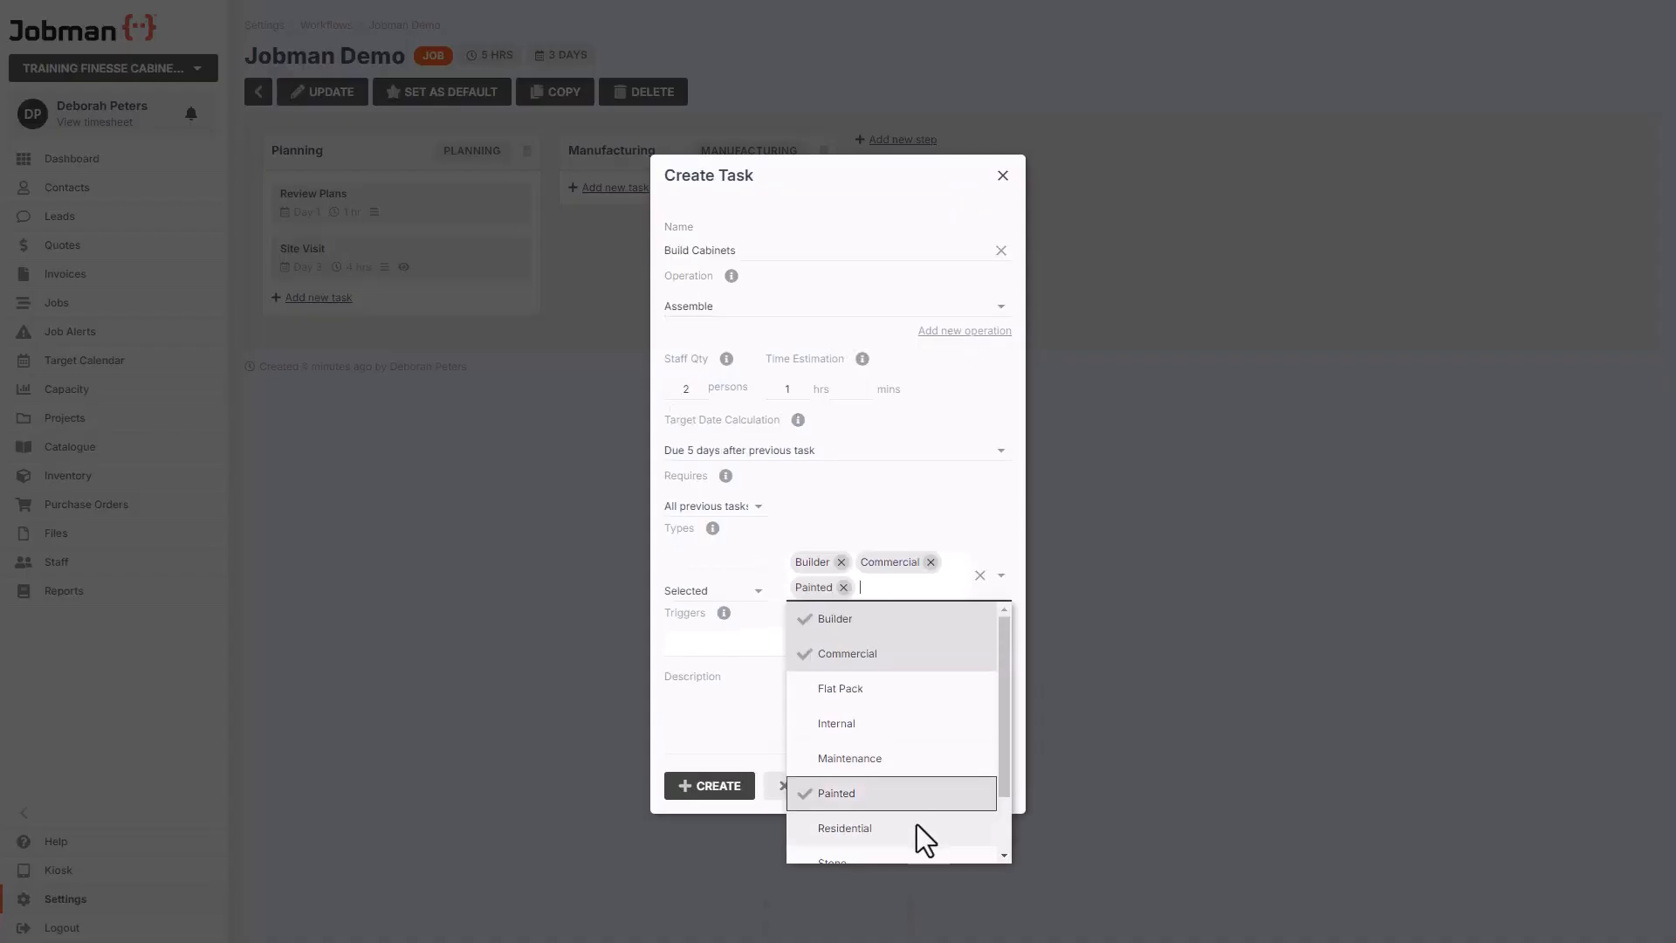
click(916, 834)
click(836, 707)
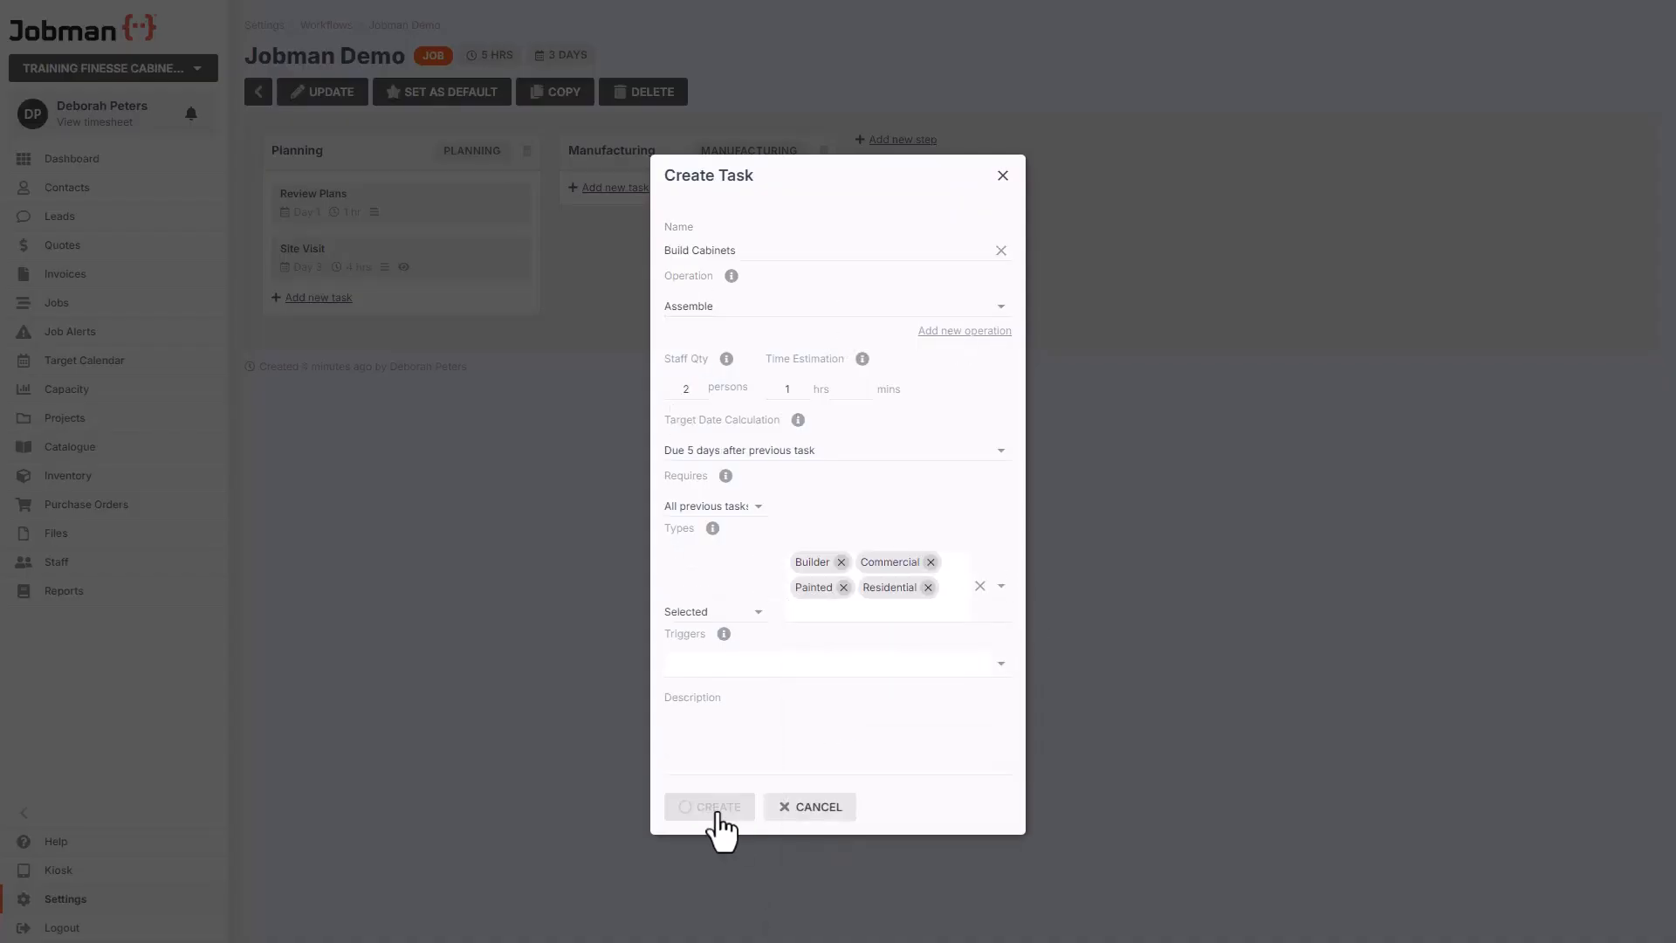
click(712, 820)
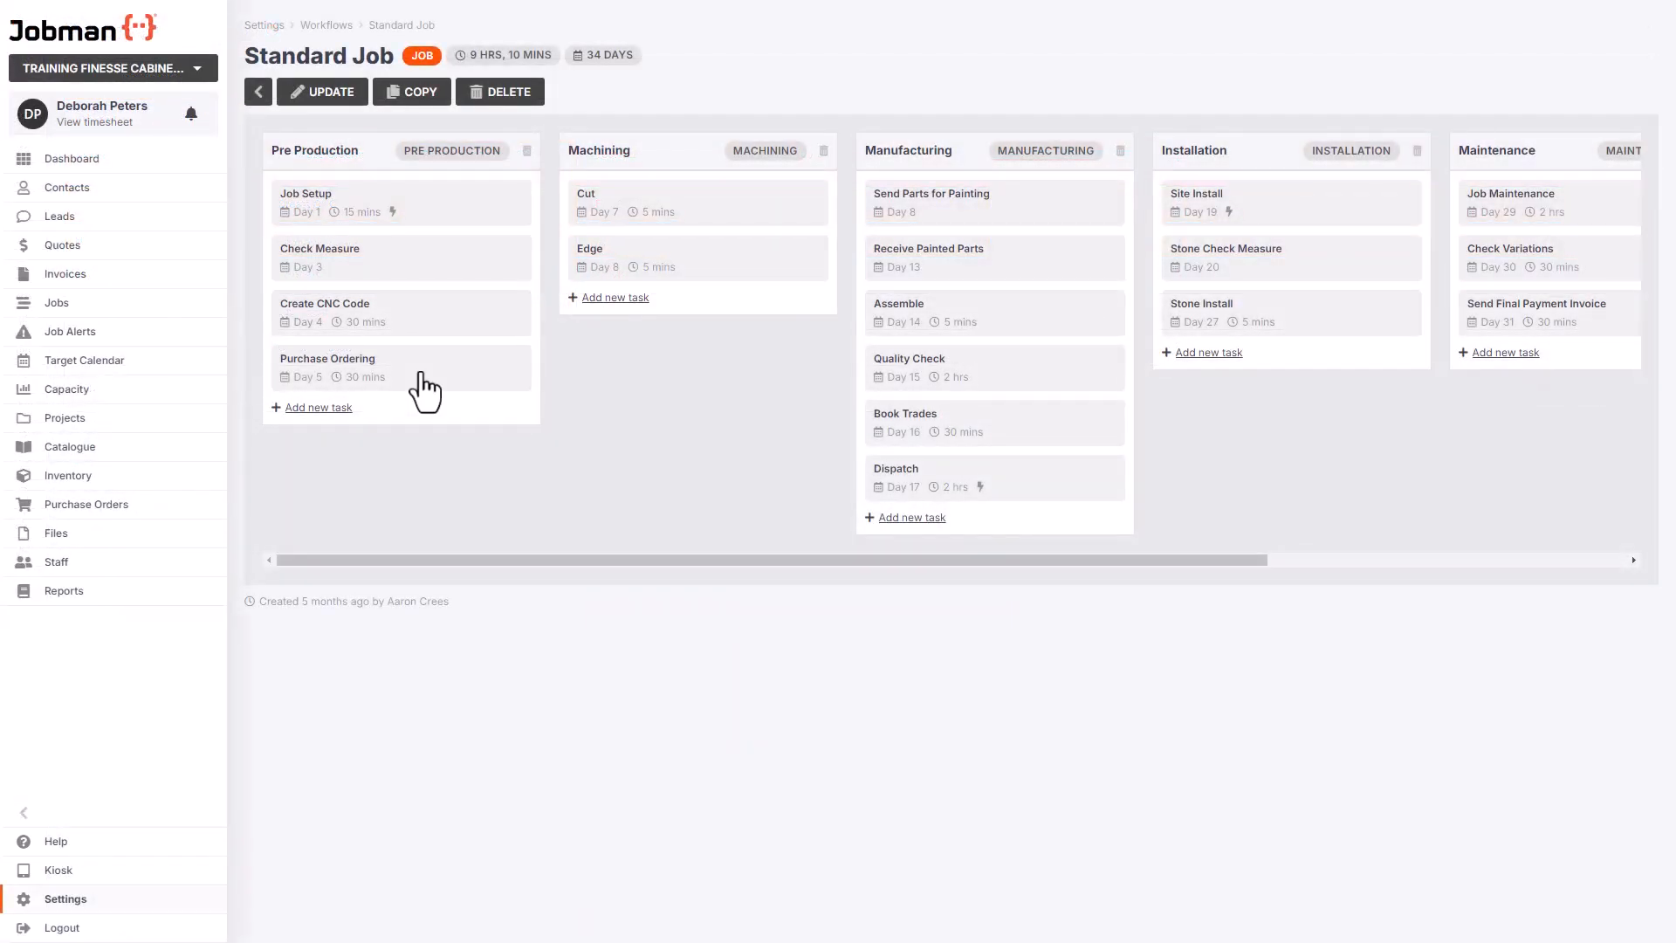
In the Standard Job workflow, move Purchase Ordering above Create CNC Code and the Manufacturing step ahead of Machining
drag(420, 374, 404, 317)
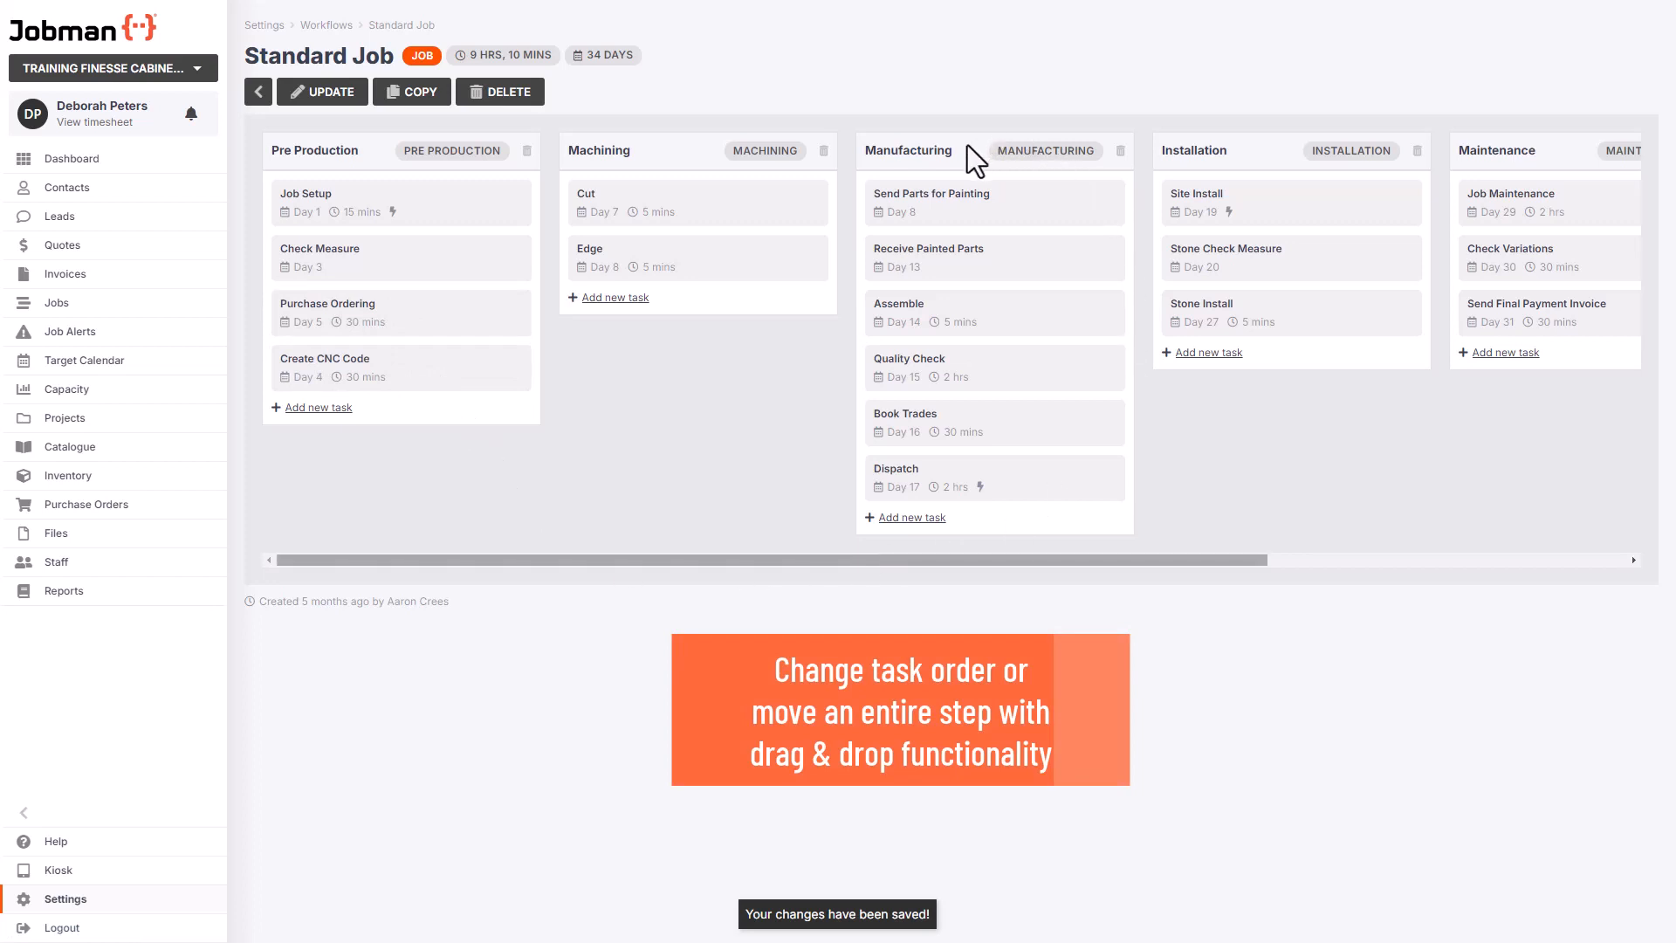
drag(967, 145, 670, 148)
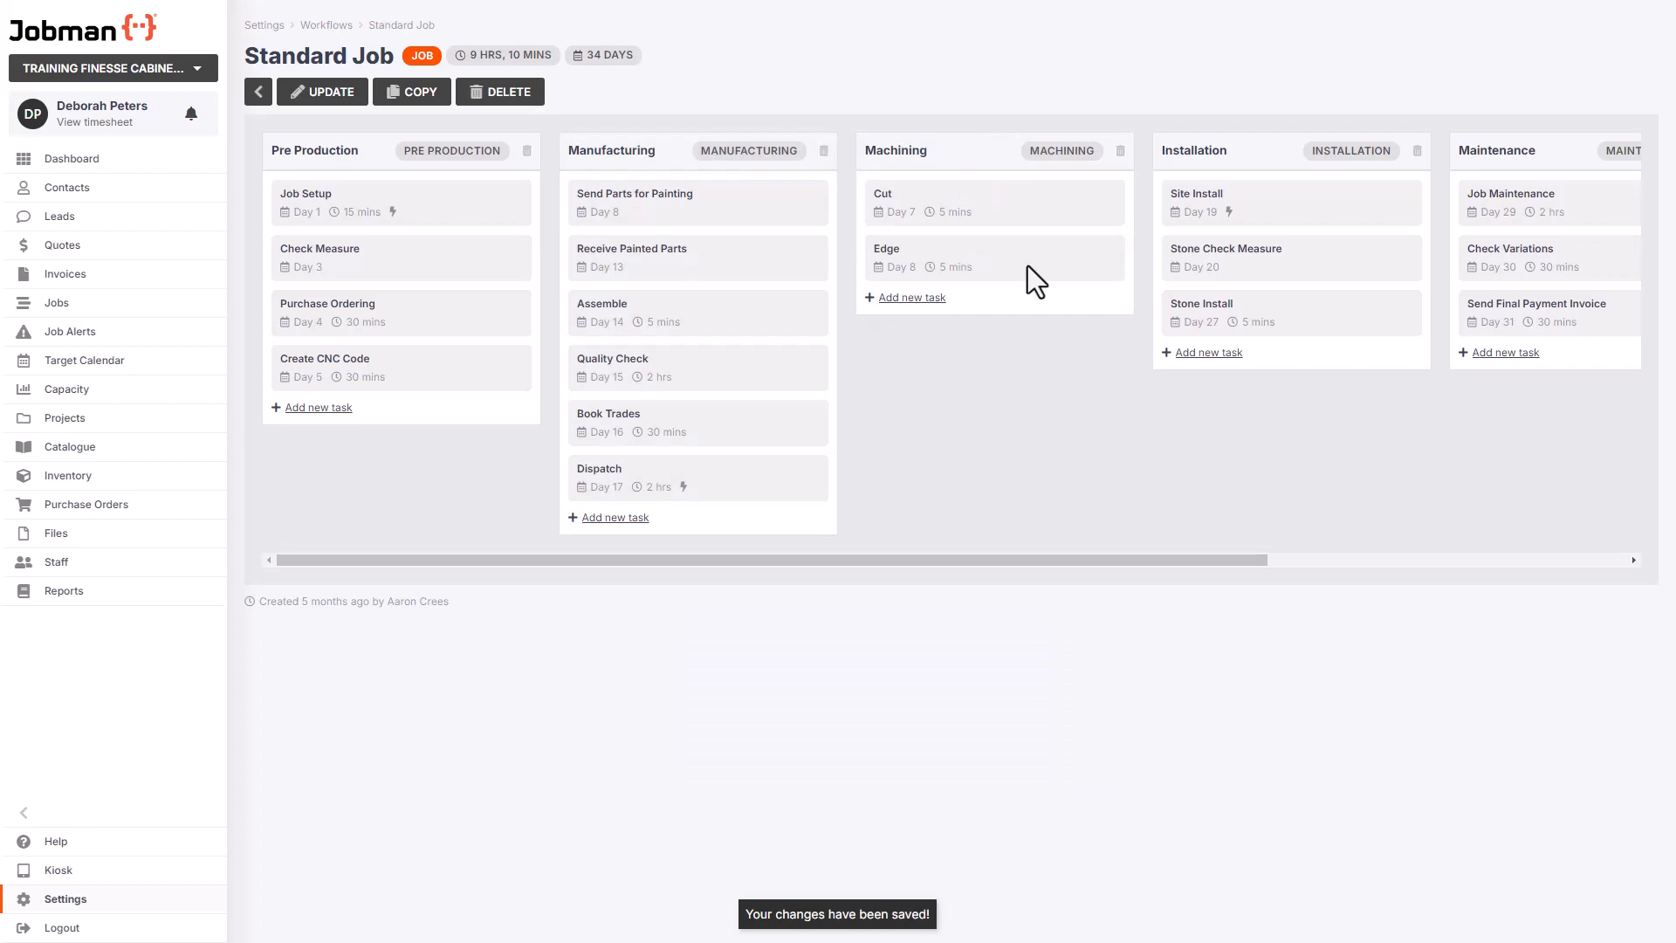
Delete the Edge task from the Machining step
click(1002, 261)
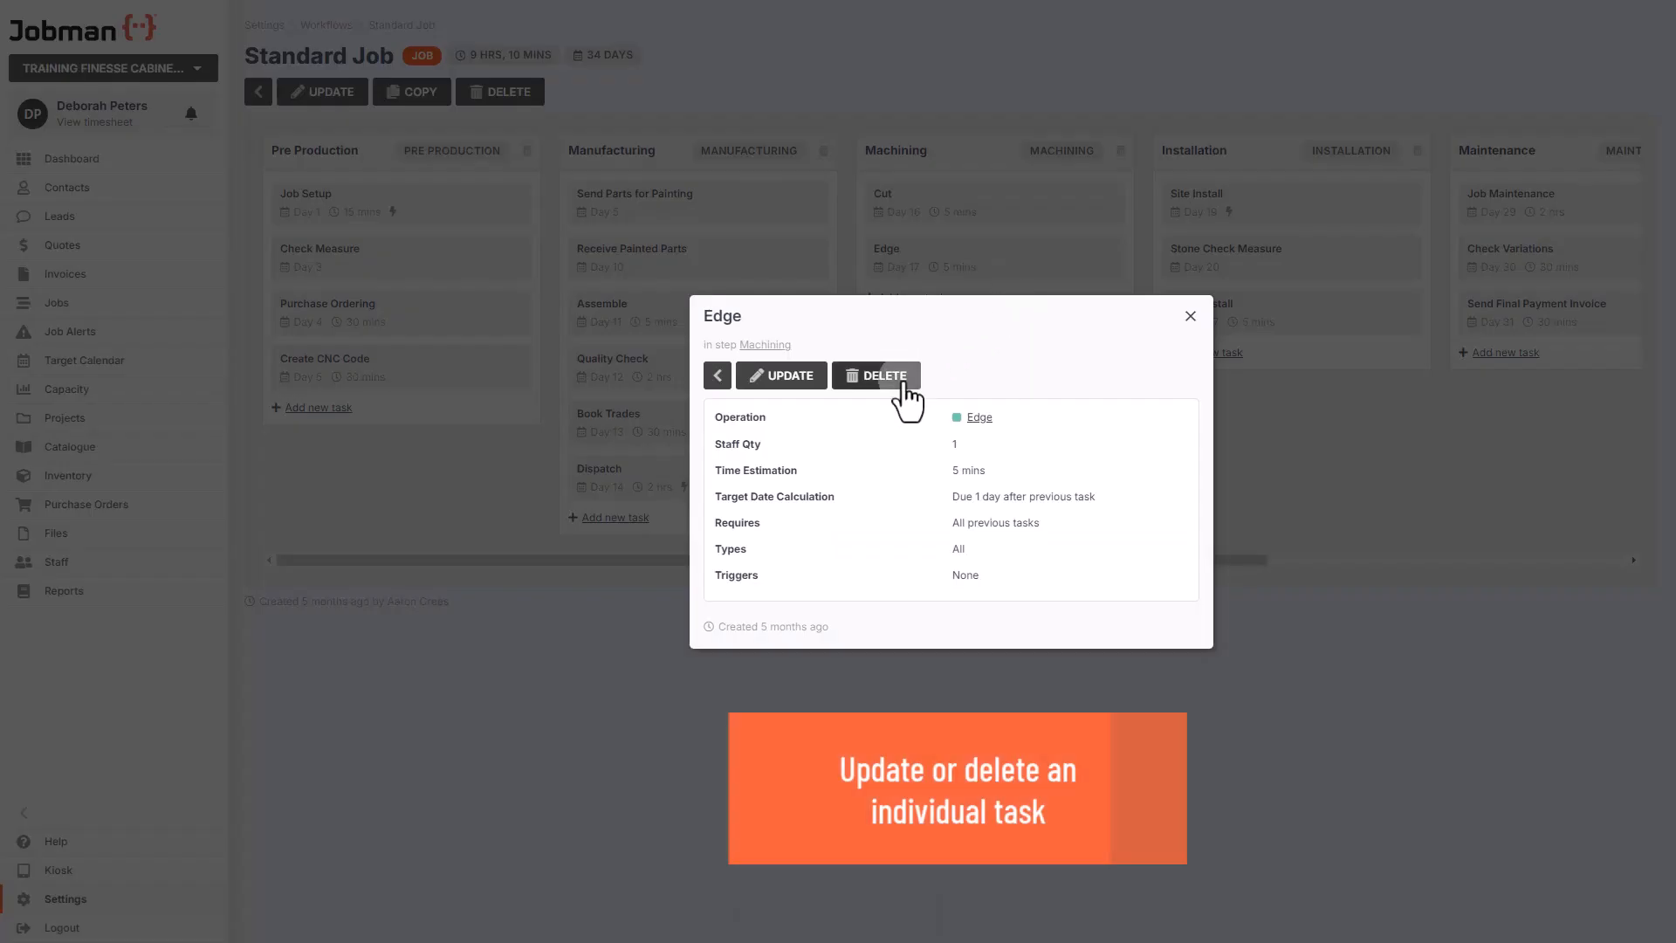
click(903, 377)
click(853, 513)
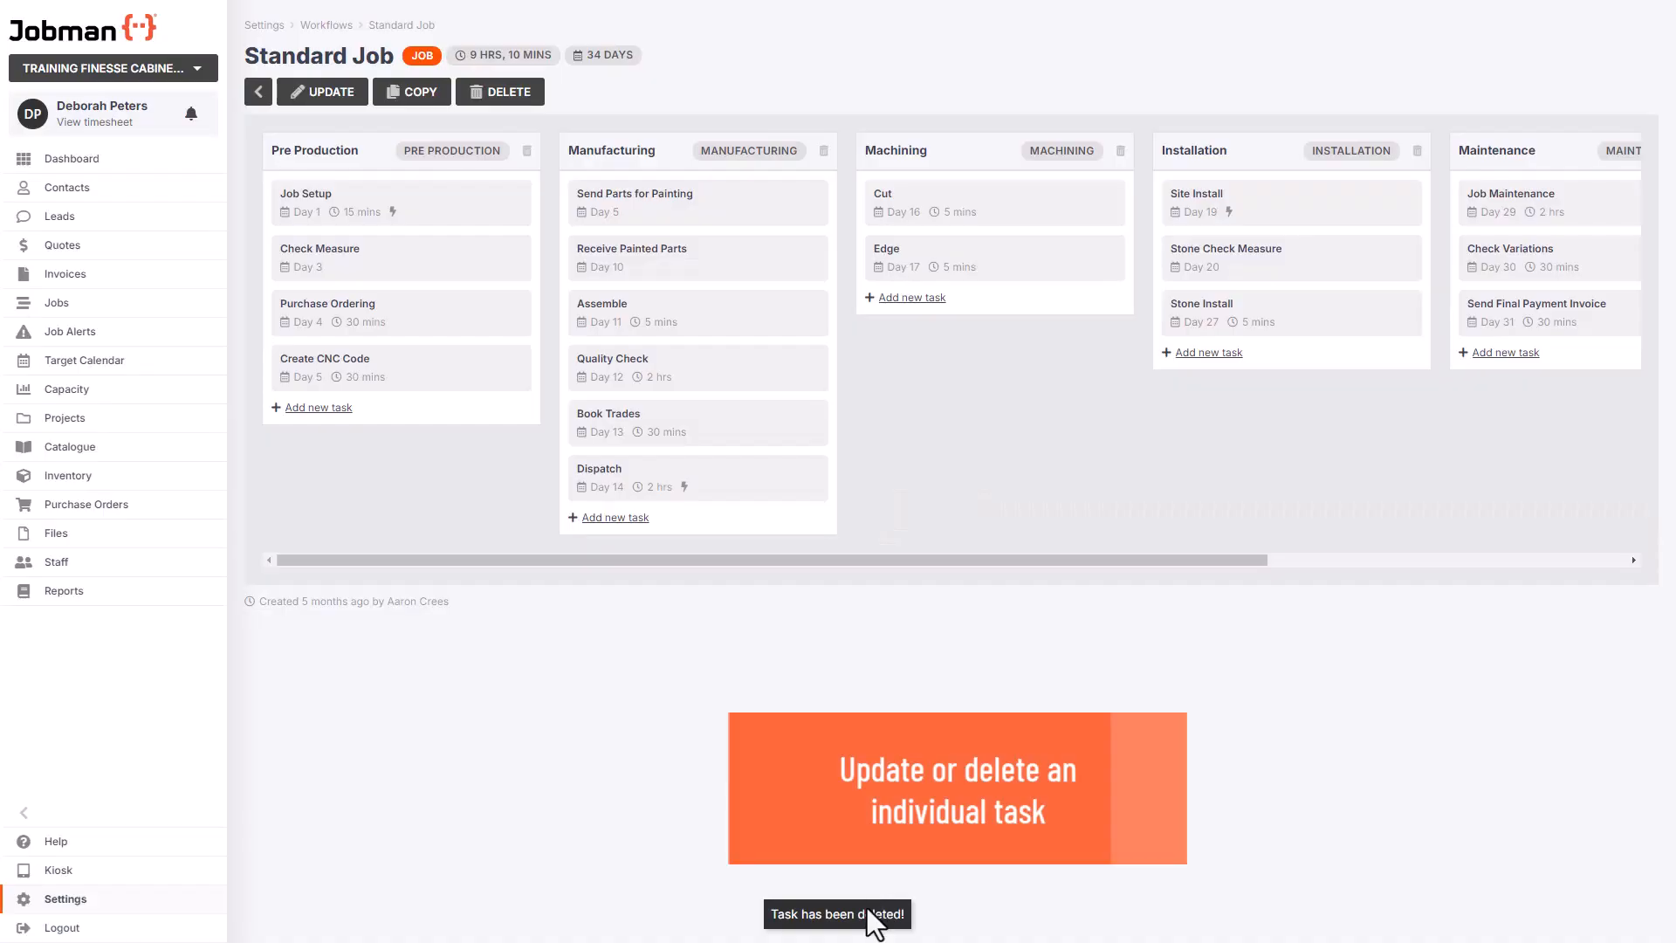
Rename the Standard Job workflow as Standard, save the change, and delete the workflow
click(349, 96)
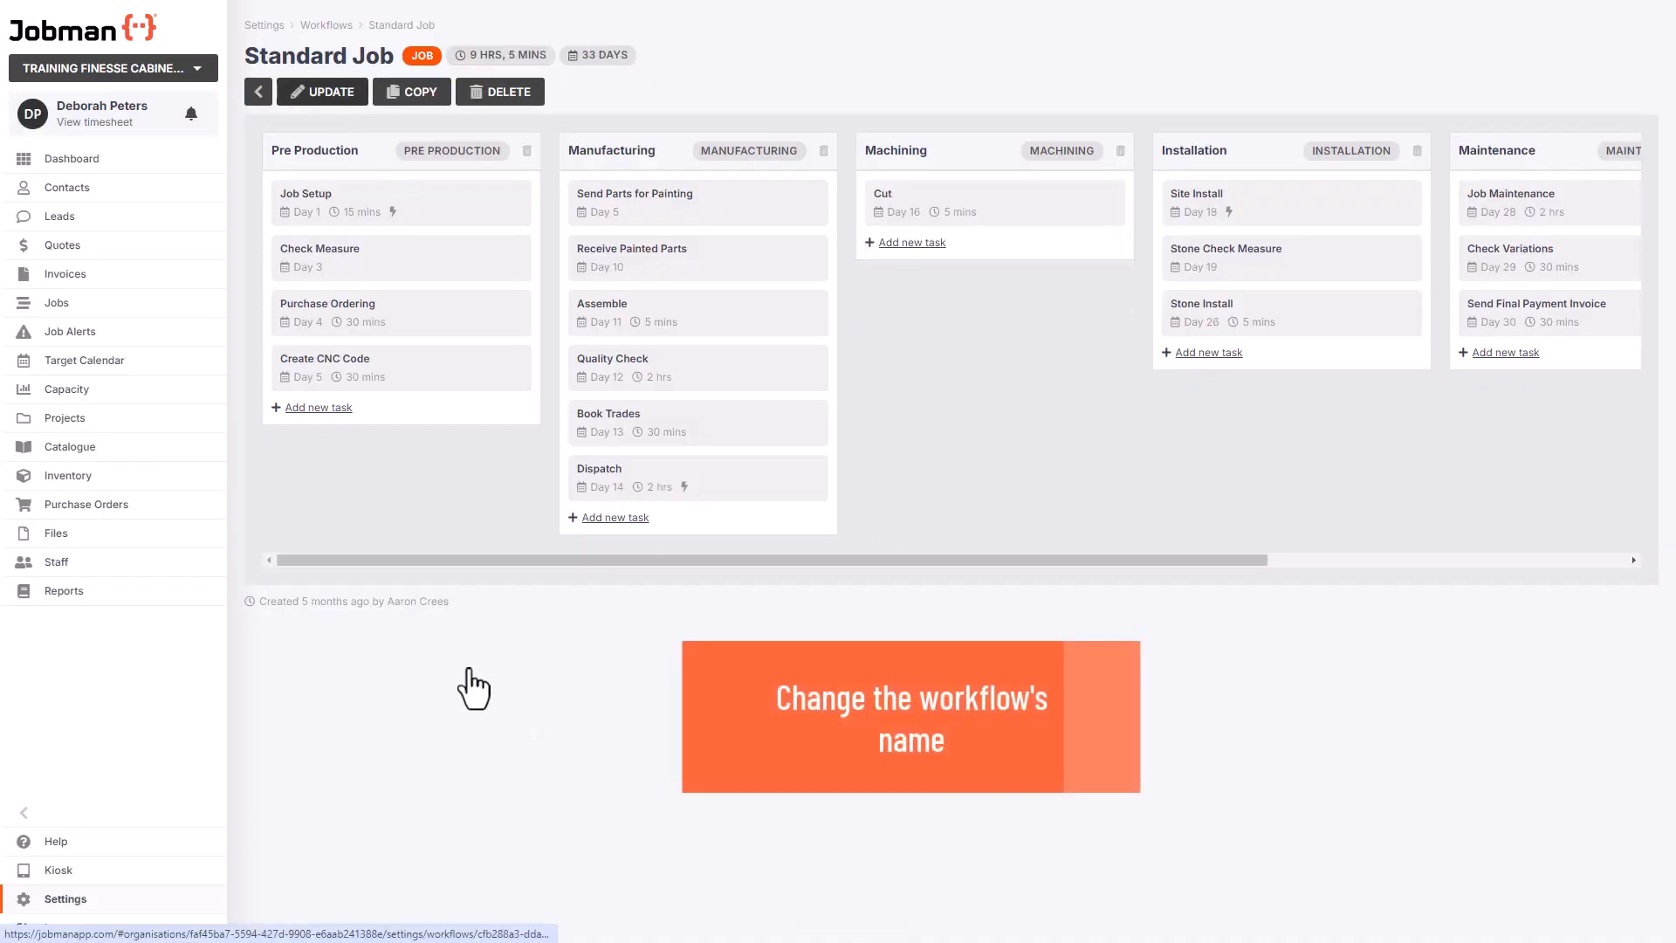
double_click(322, 123)
key(BackSpace)
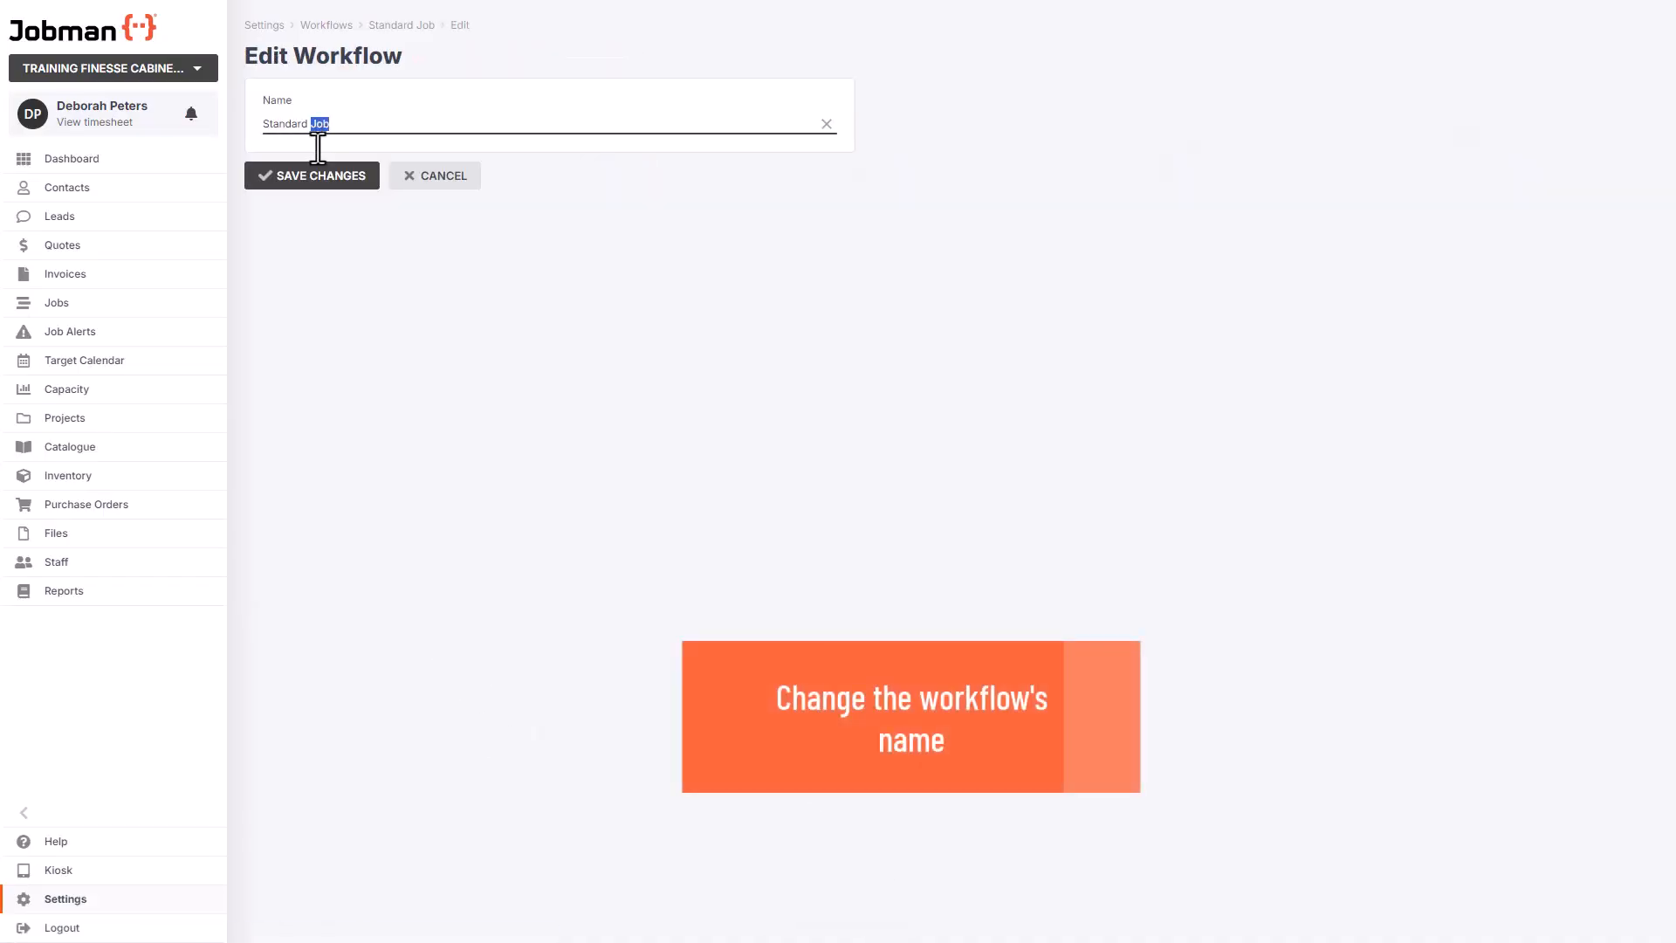
click(345, 177)
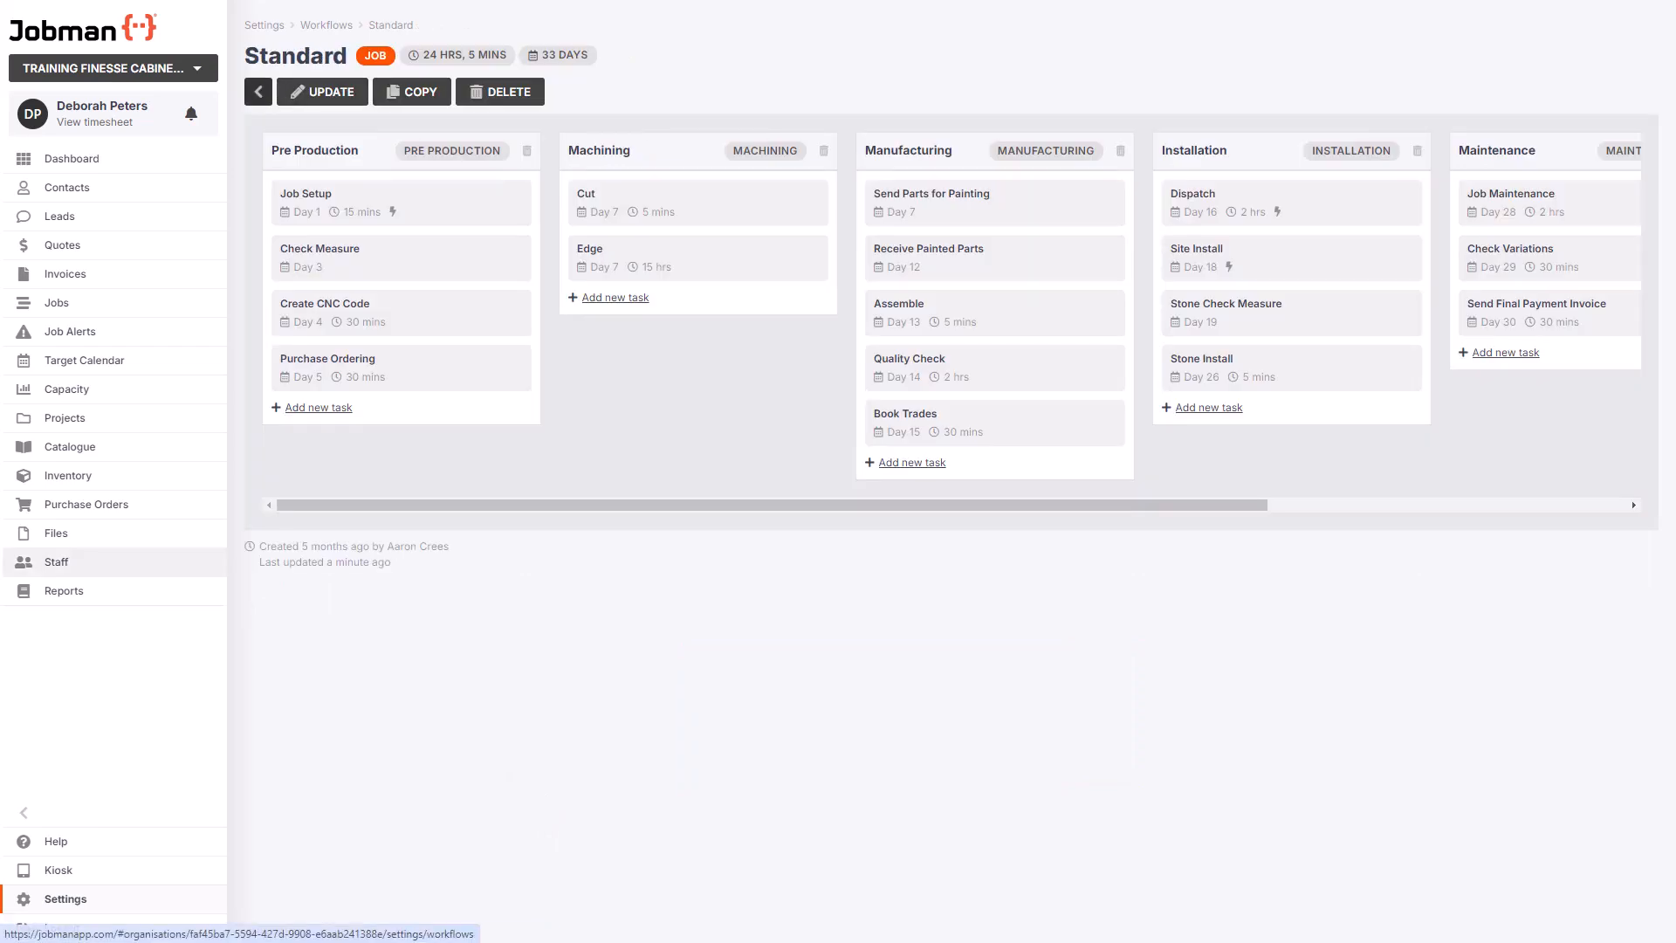
click(522, 98)
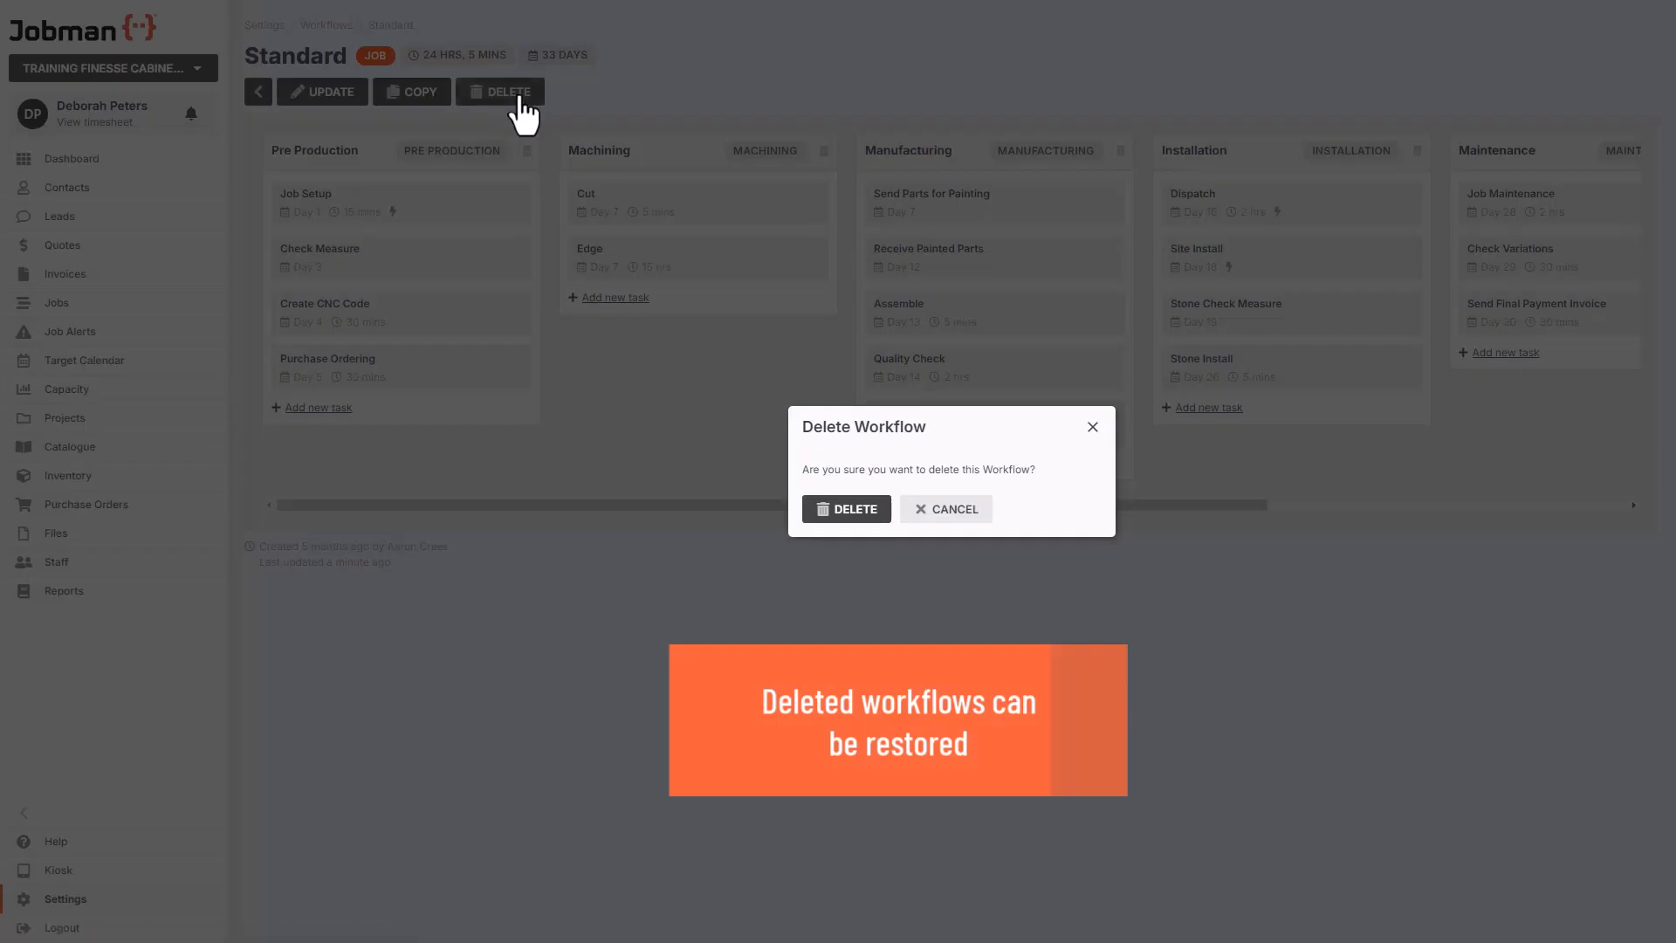
click(856, 512)
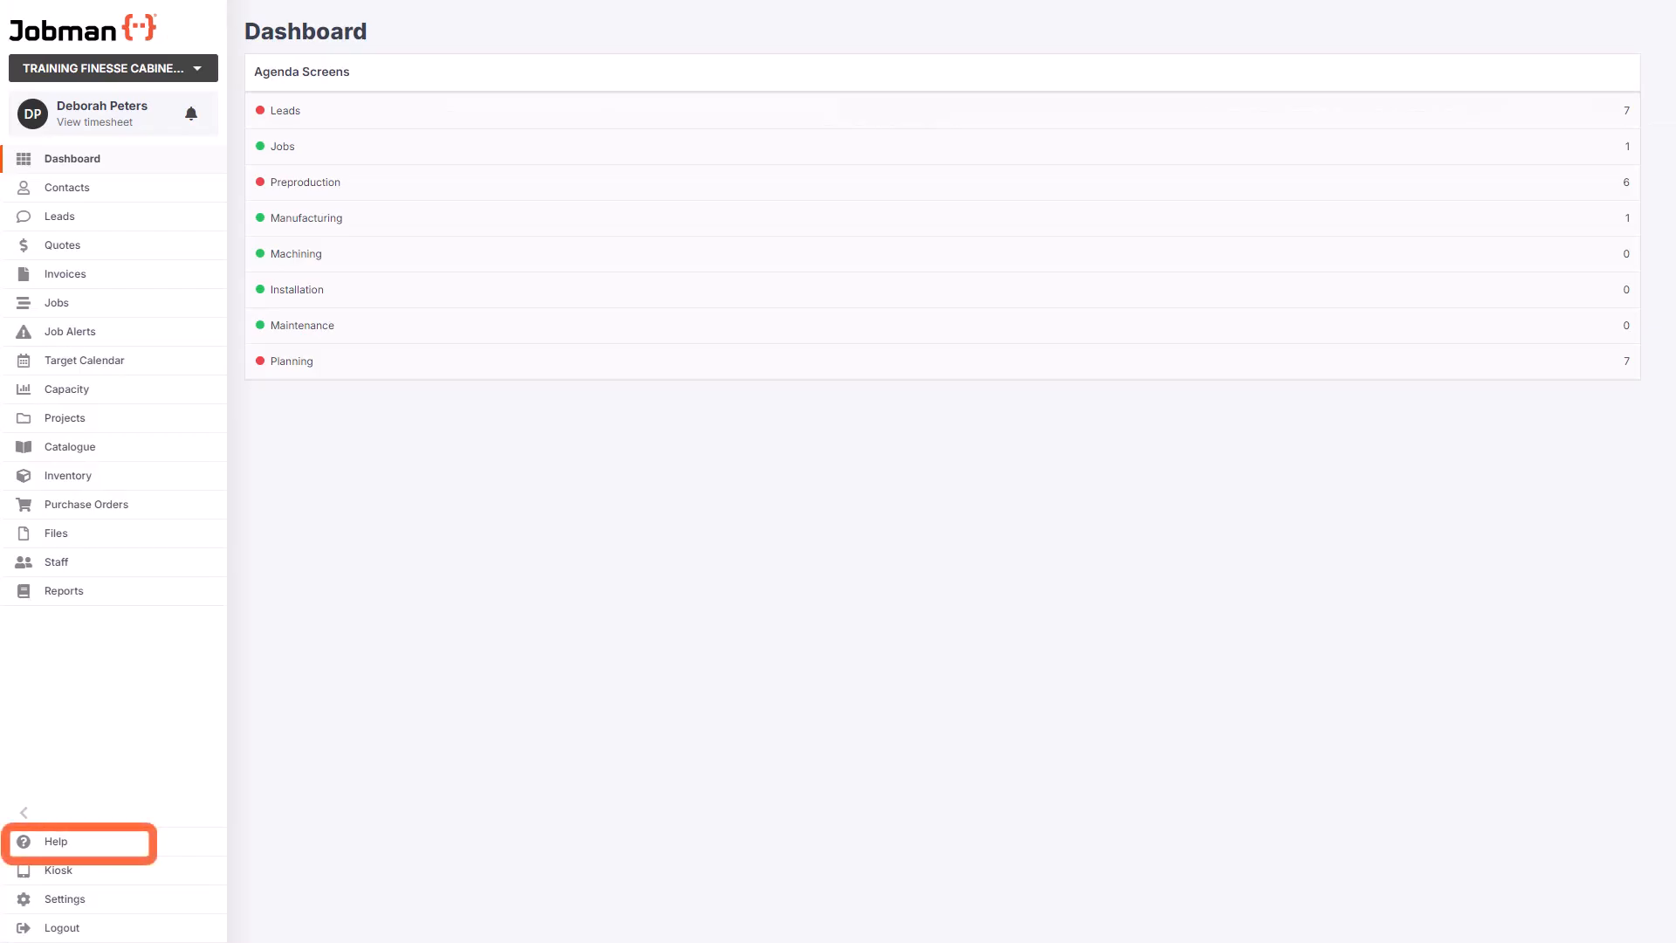
Search the help for "workflows" and open the Creating a Workflow article
click(65, 845)
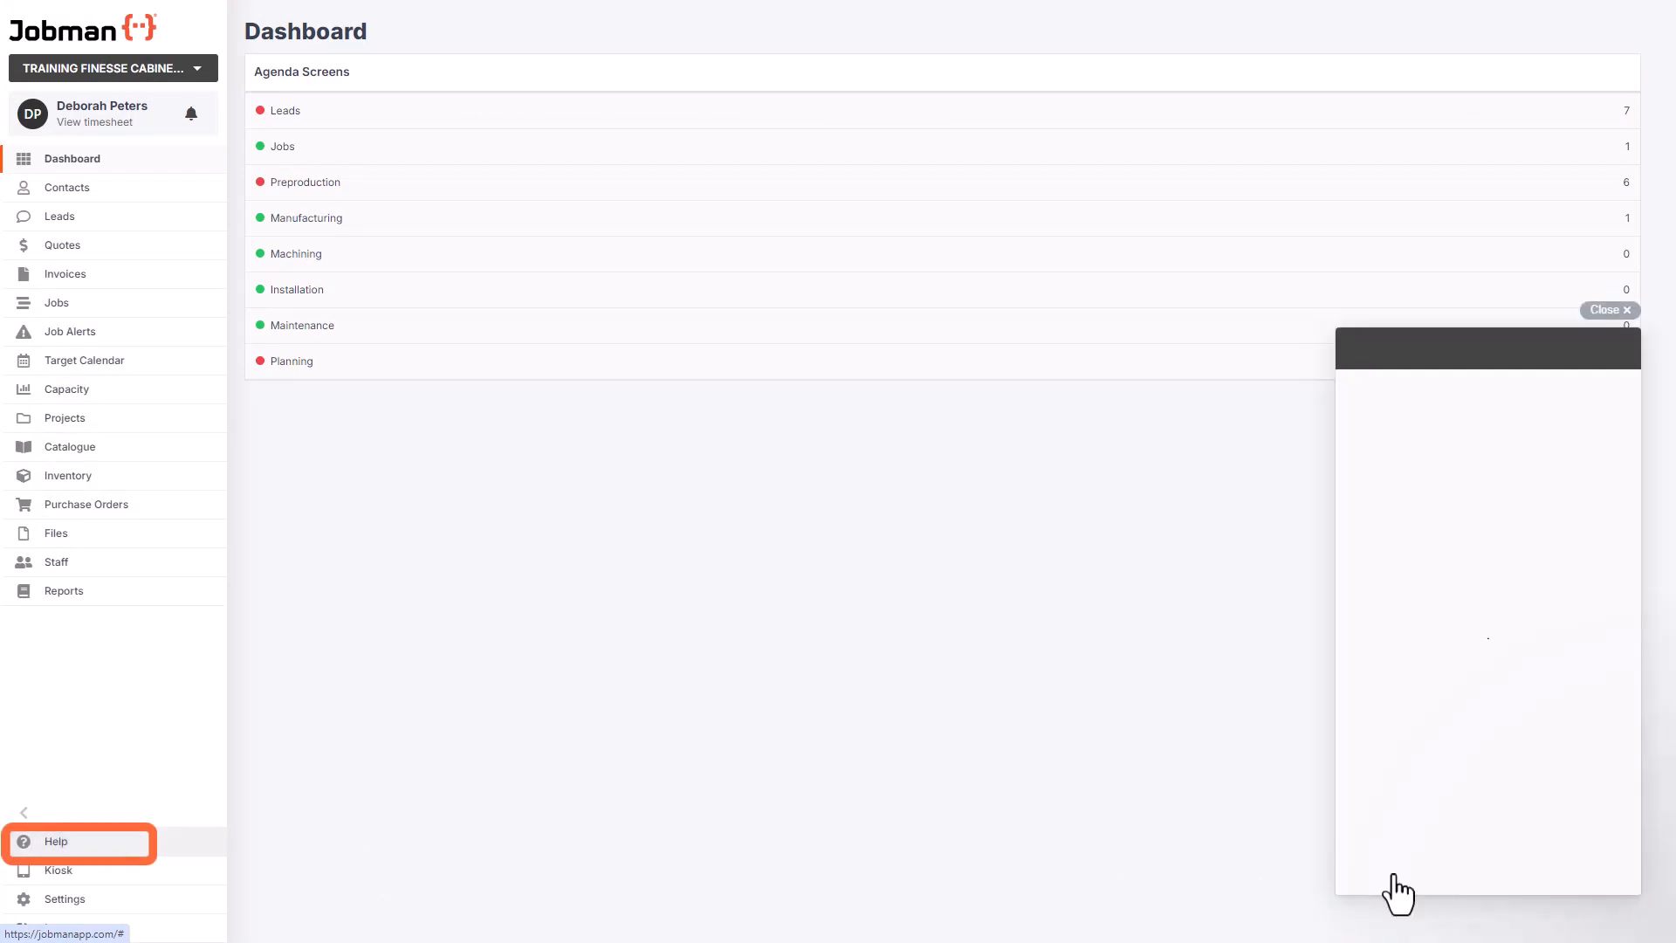
click(1548, 873)
text(workflows)
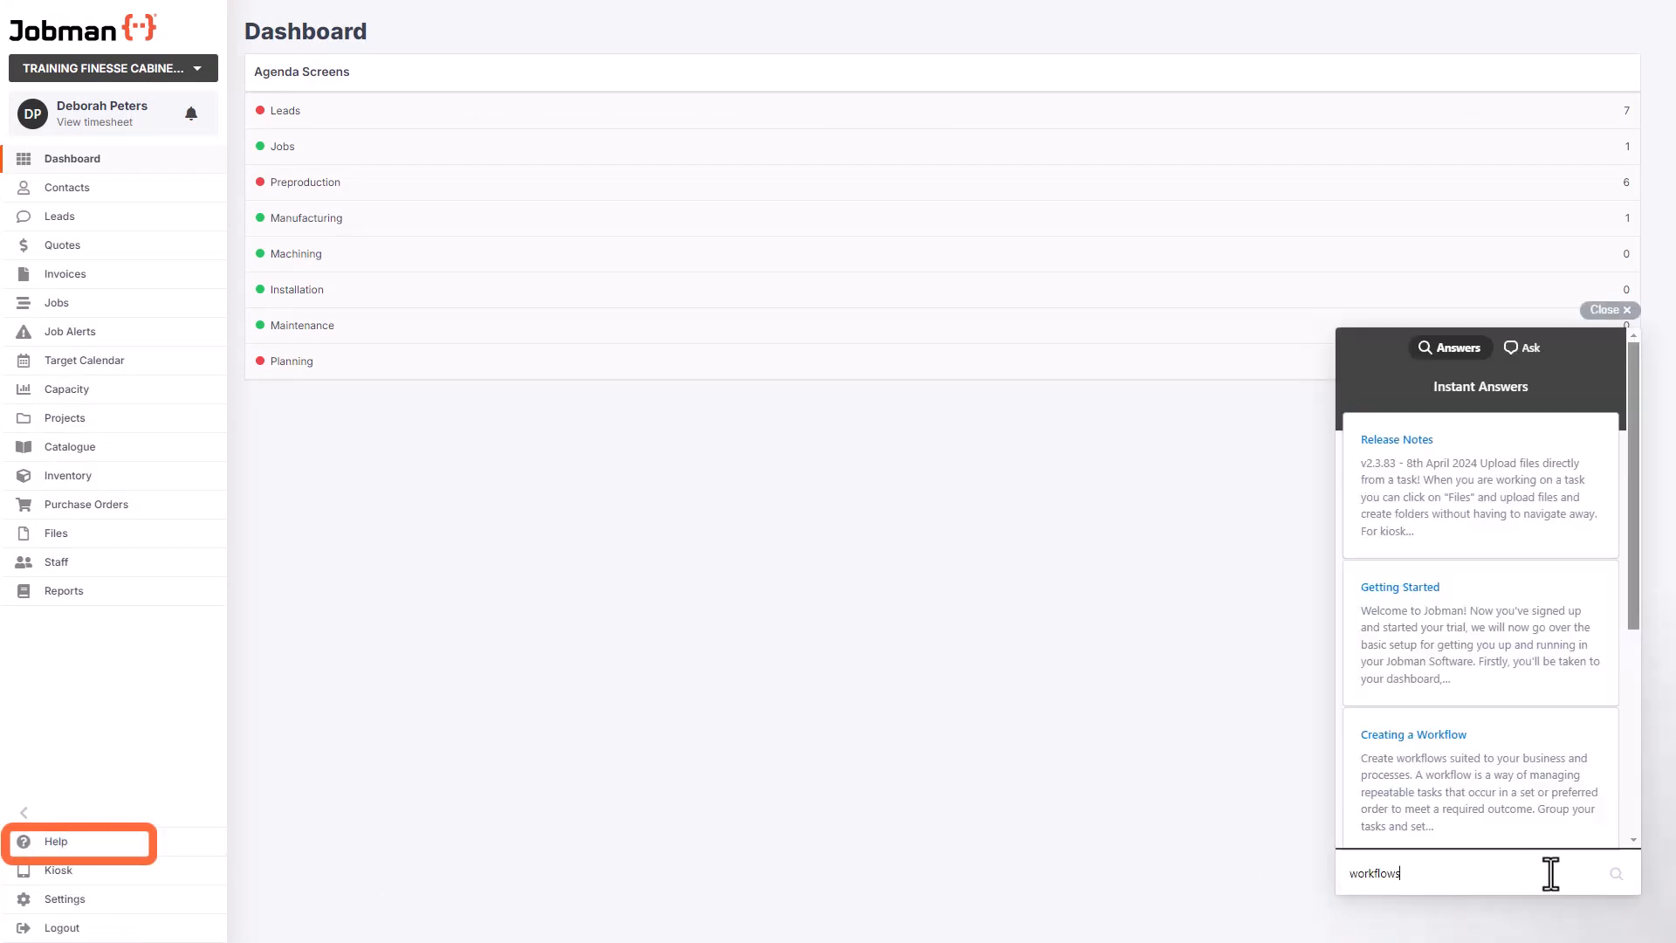
key(Return)
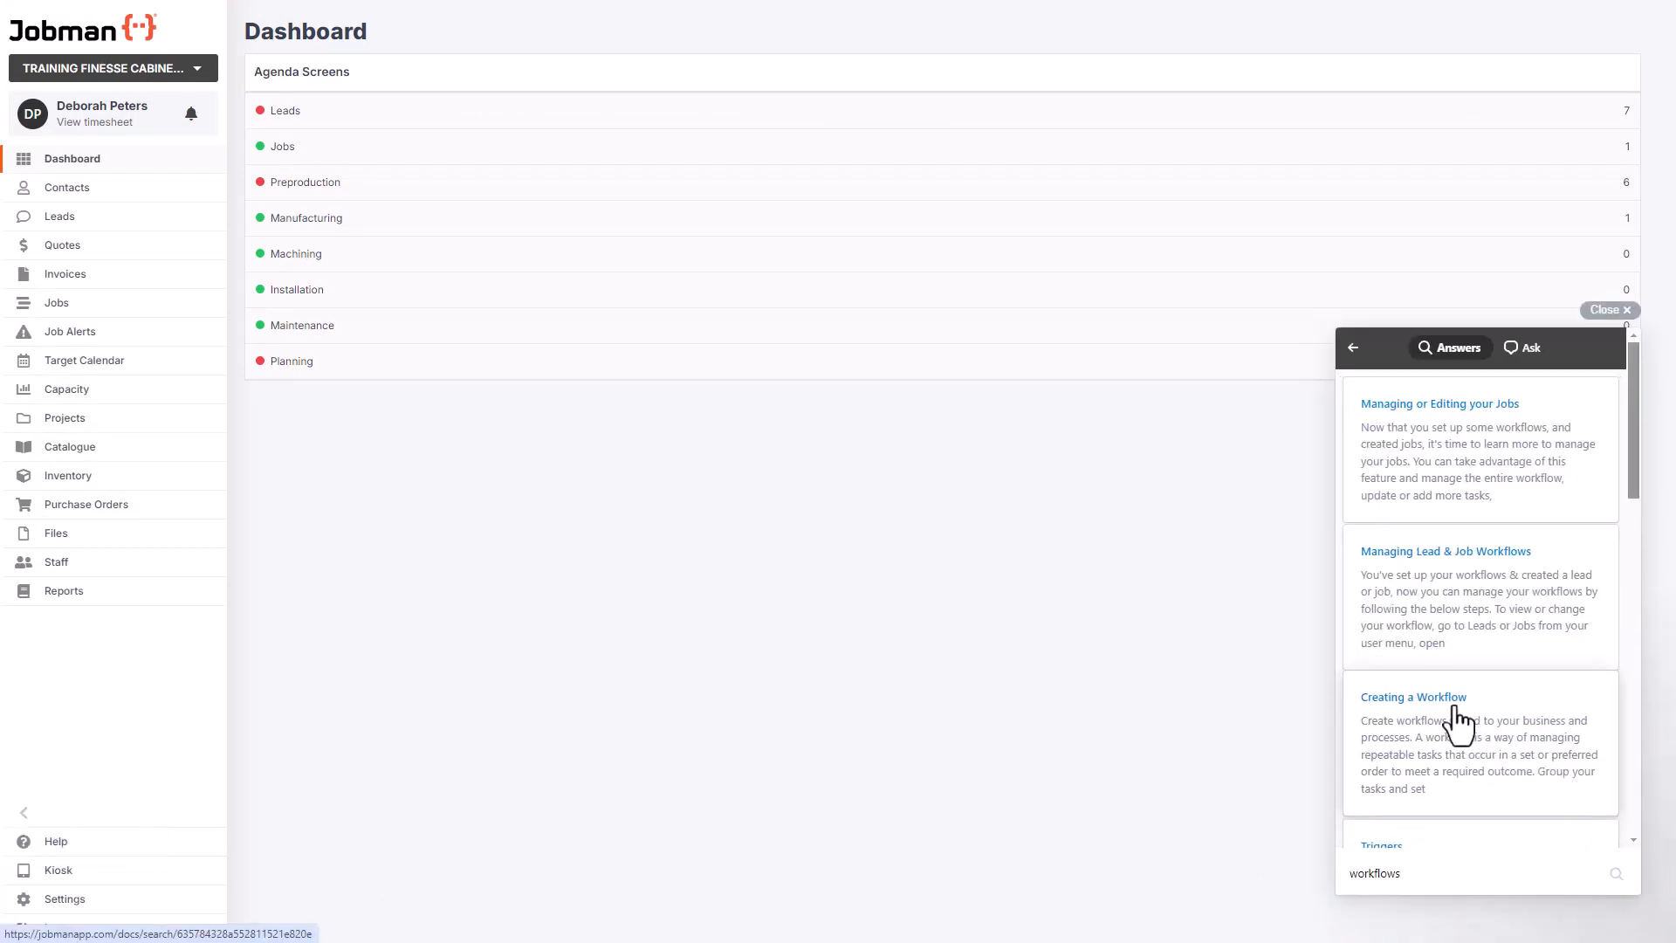
click(1457, 710)
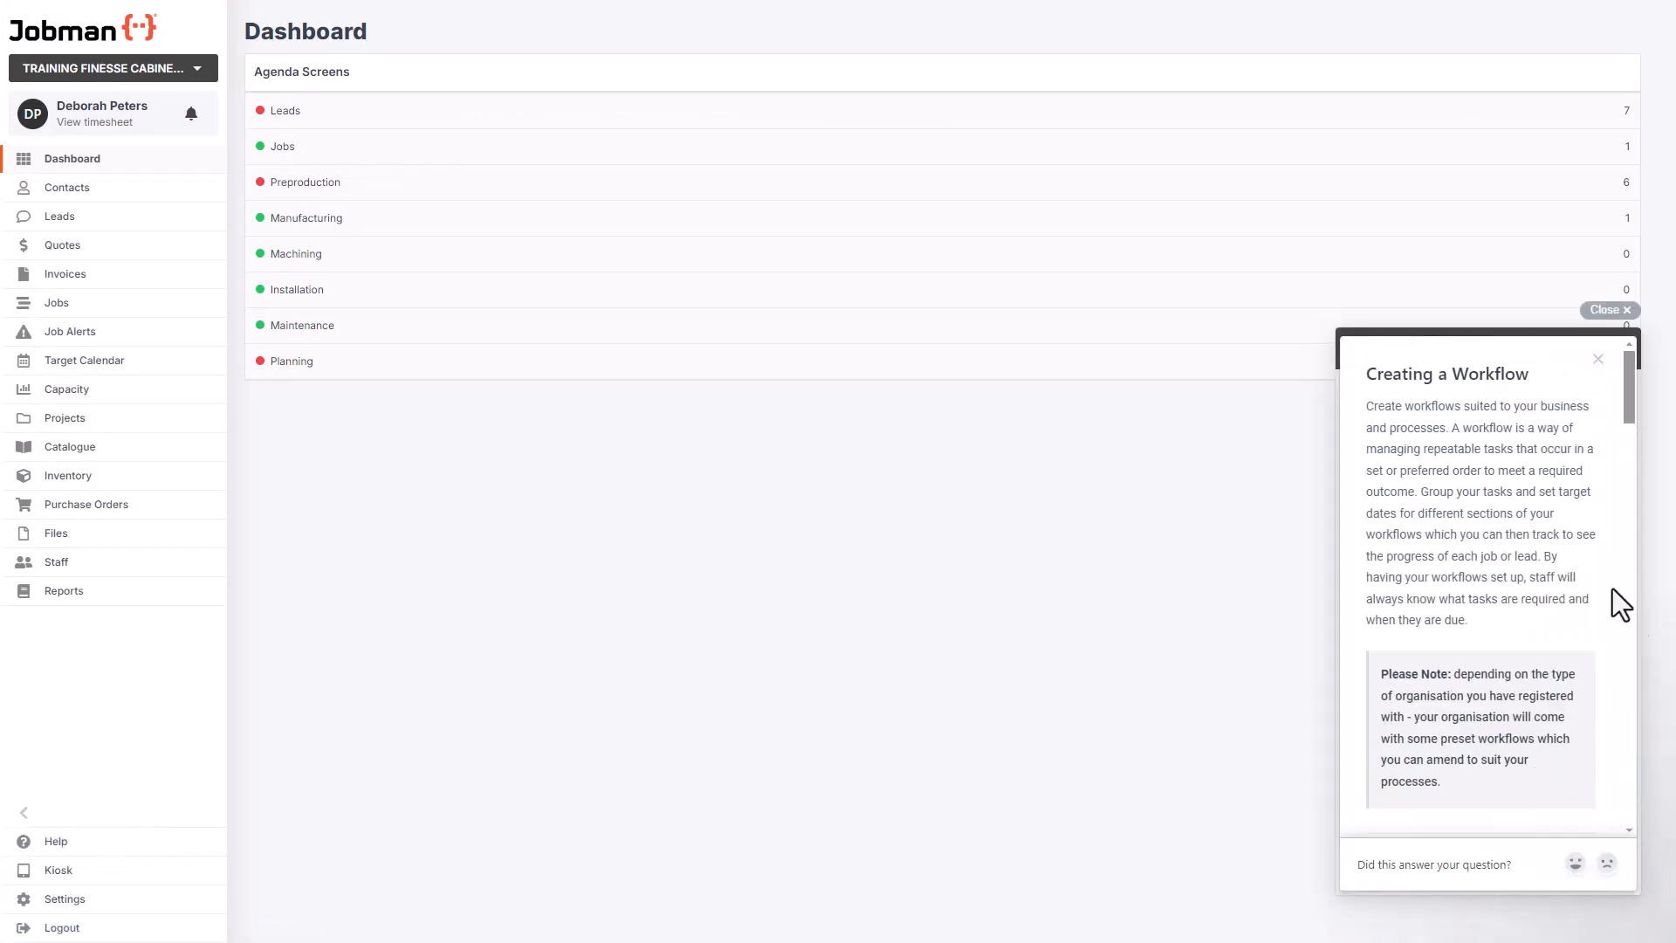
Read the Creating a Workflow article down to its editing and copying notes, rate it positively, and close the help
scroll(1605, 585, down, 4)
scroll(1605, 585, down, 8)
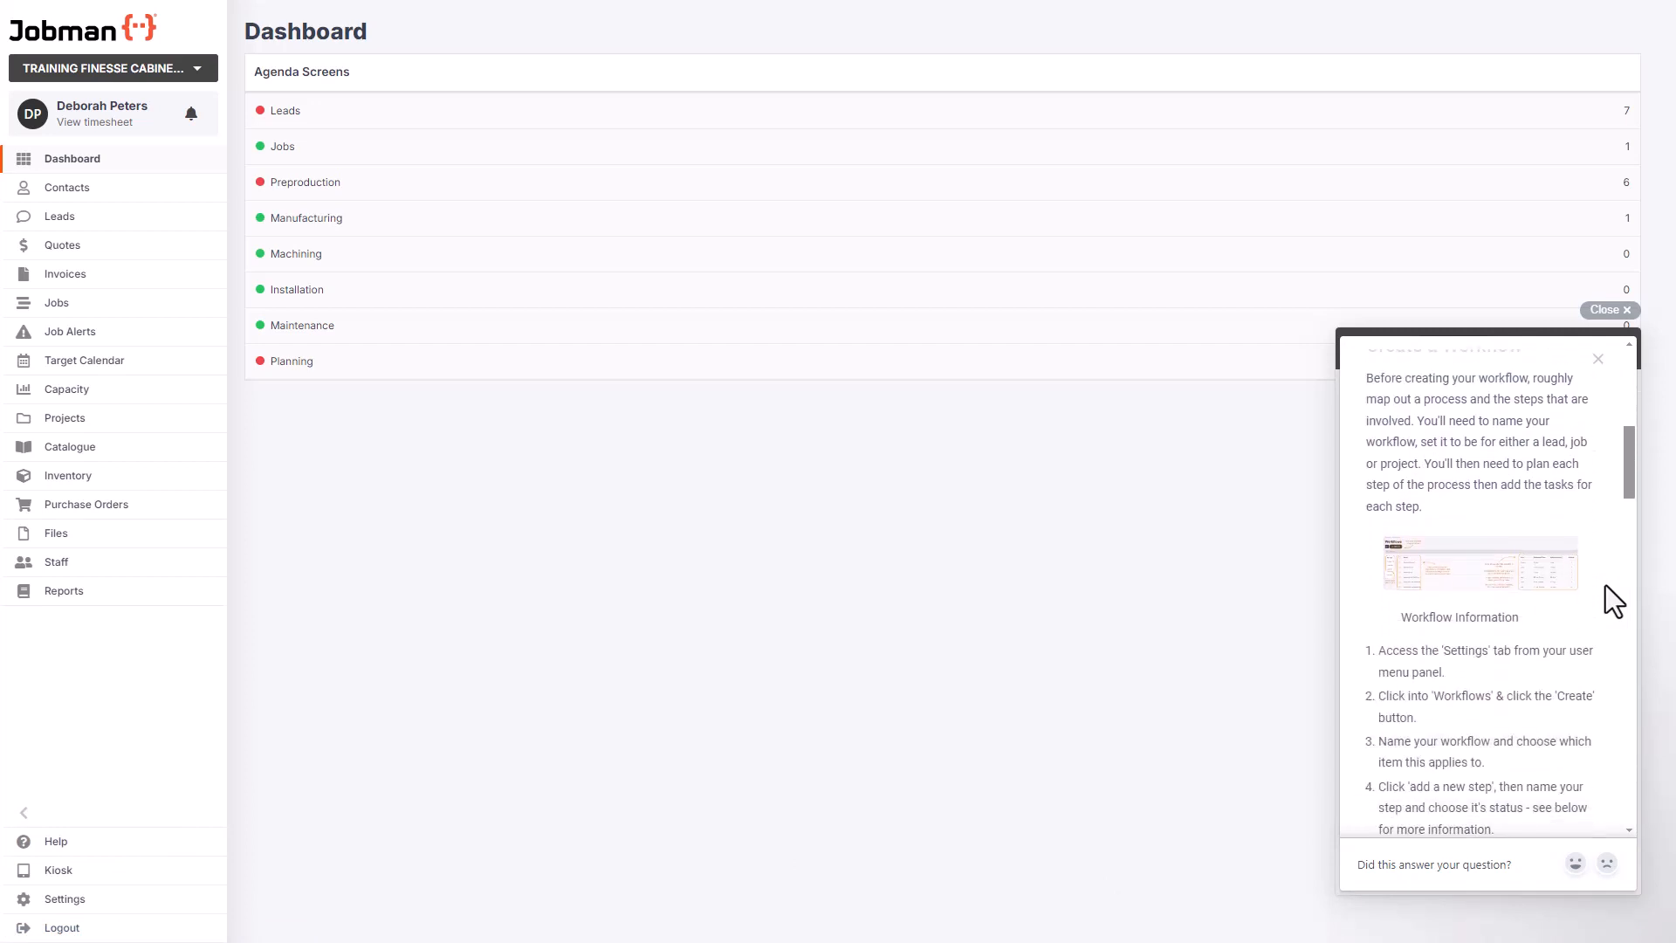
scroll(1605, 585, down, 5)
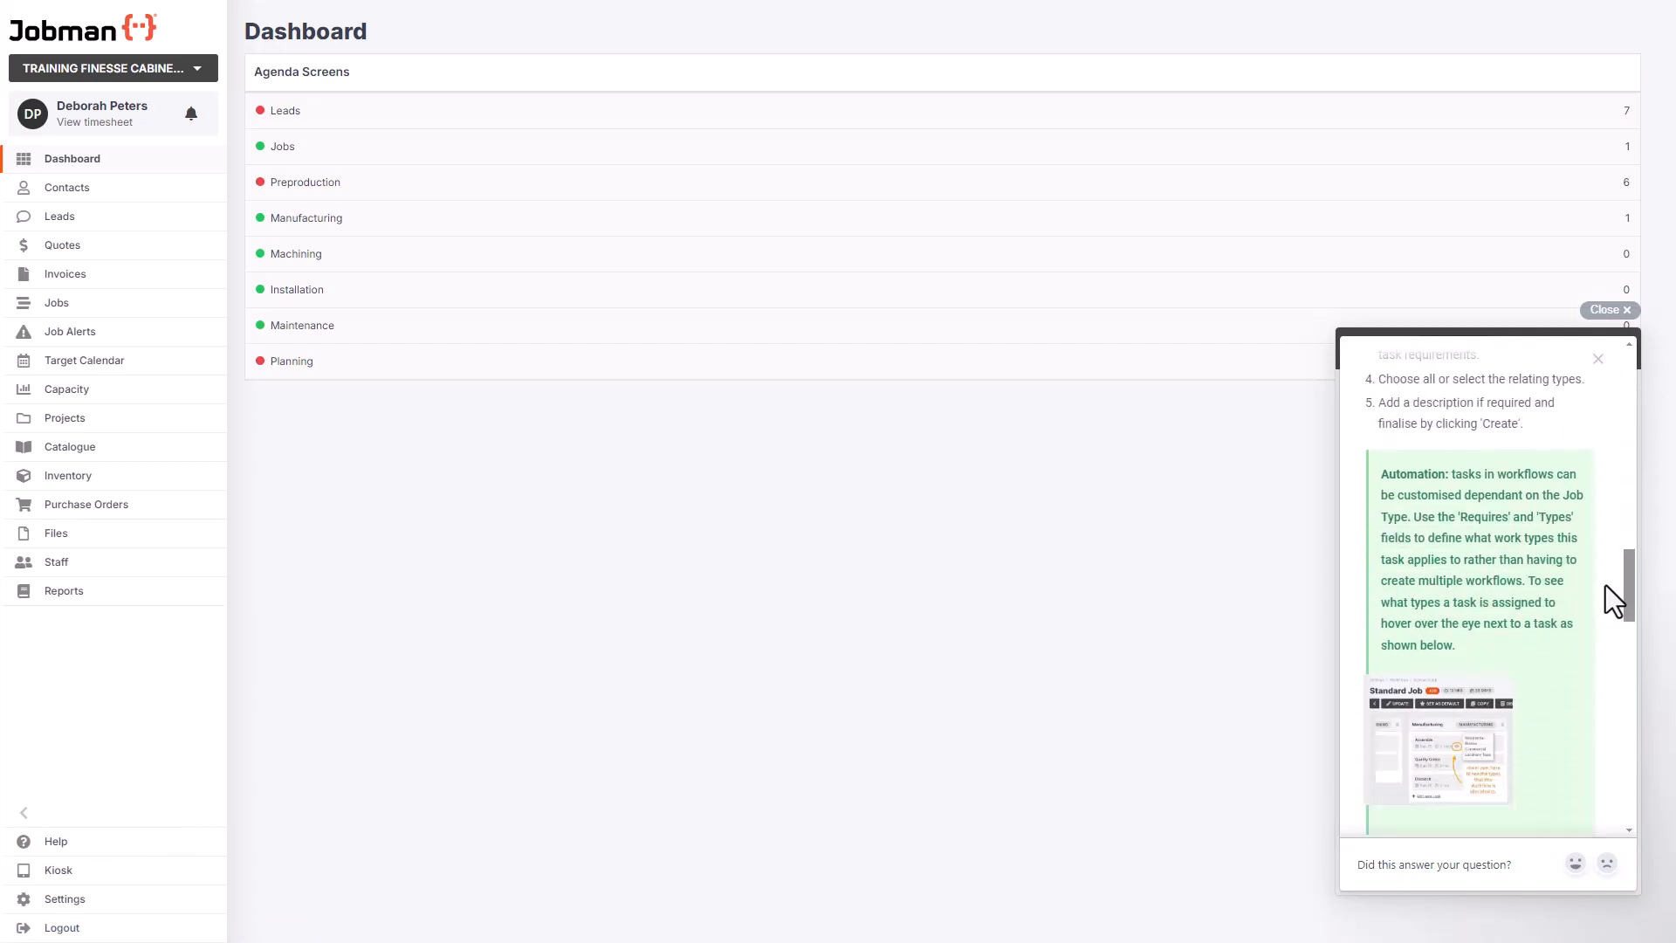
scroll(1605, 585, down, 5)
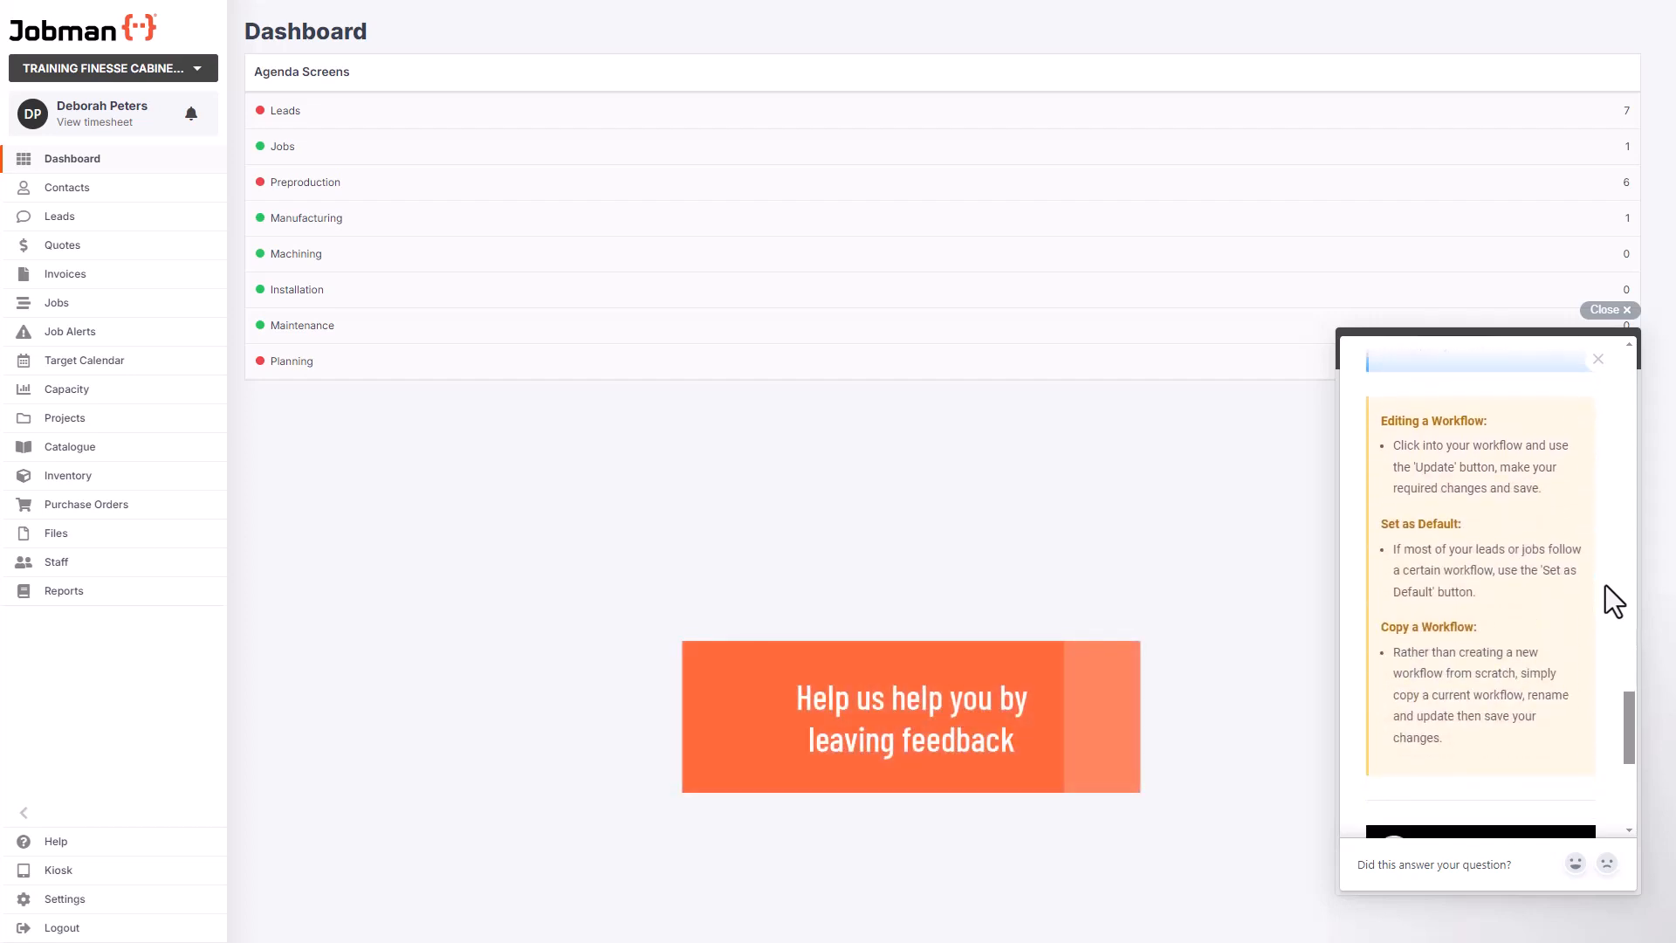
click(1574, 864)
click(1598, 359)
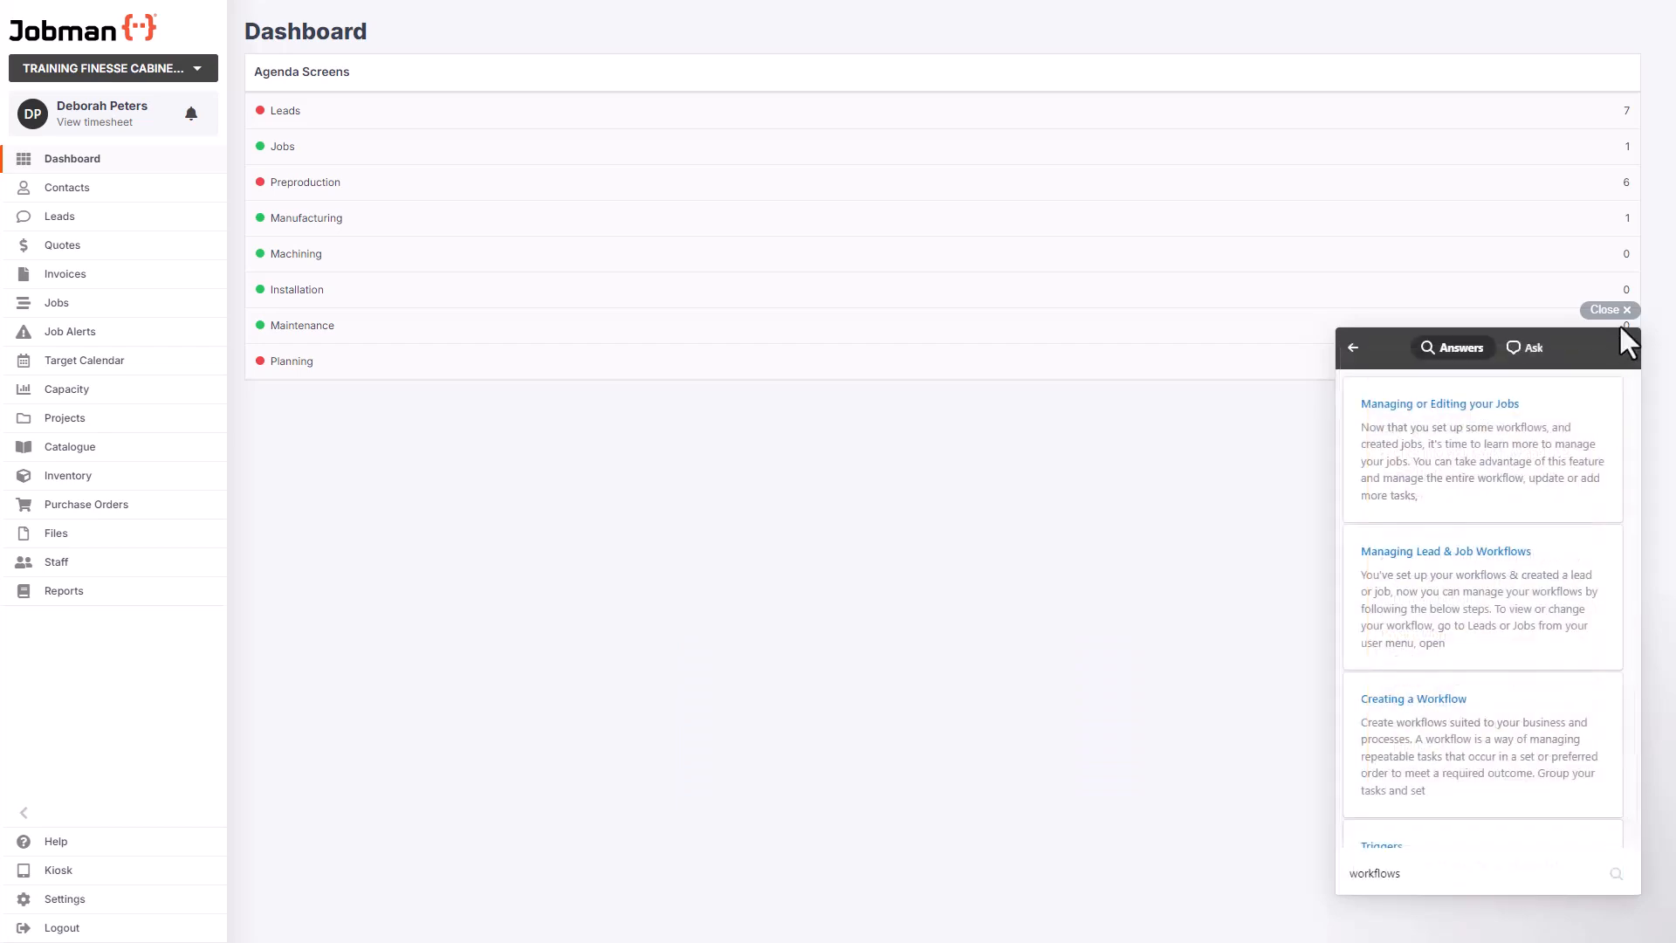
click(1610, 312)
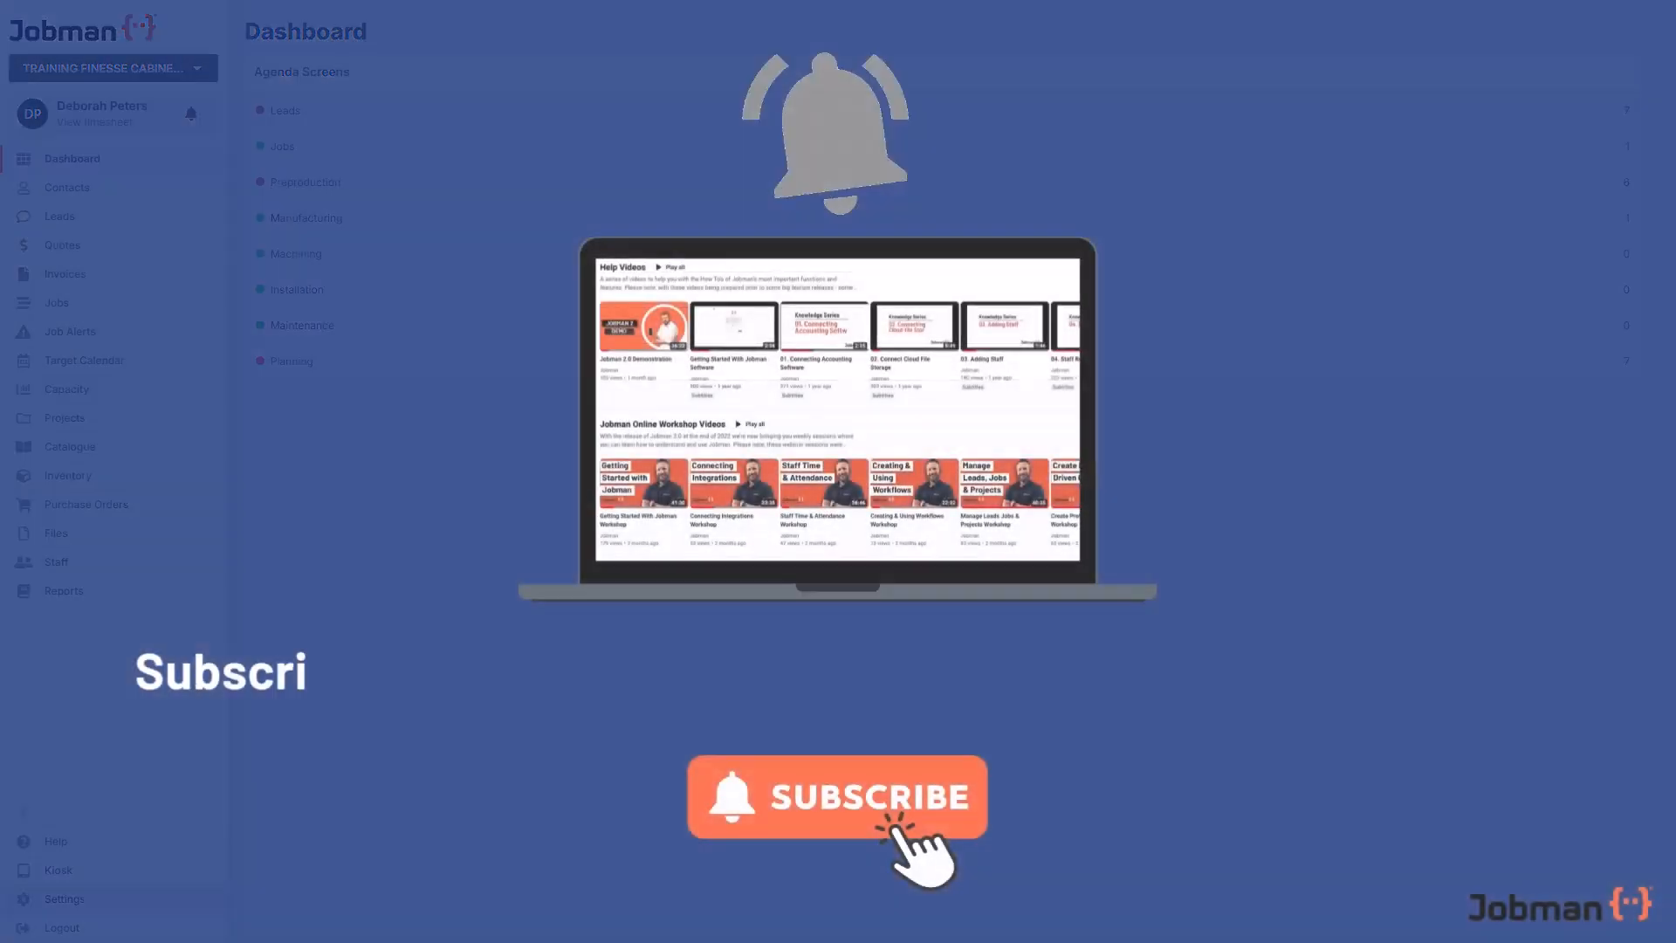